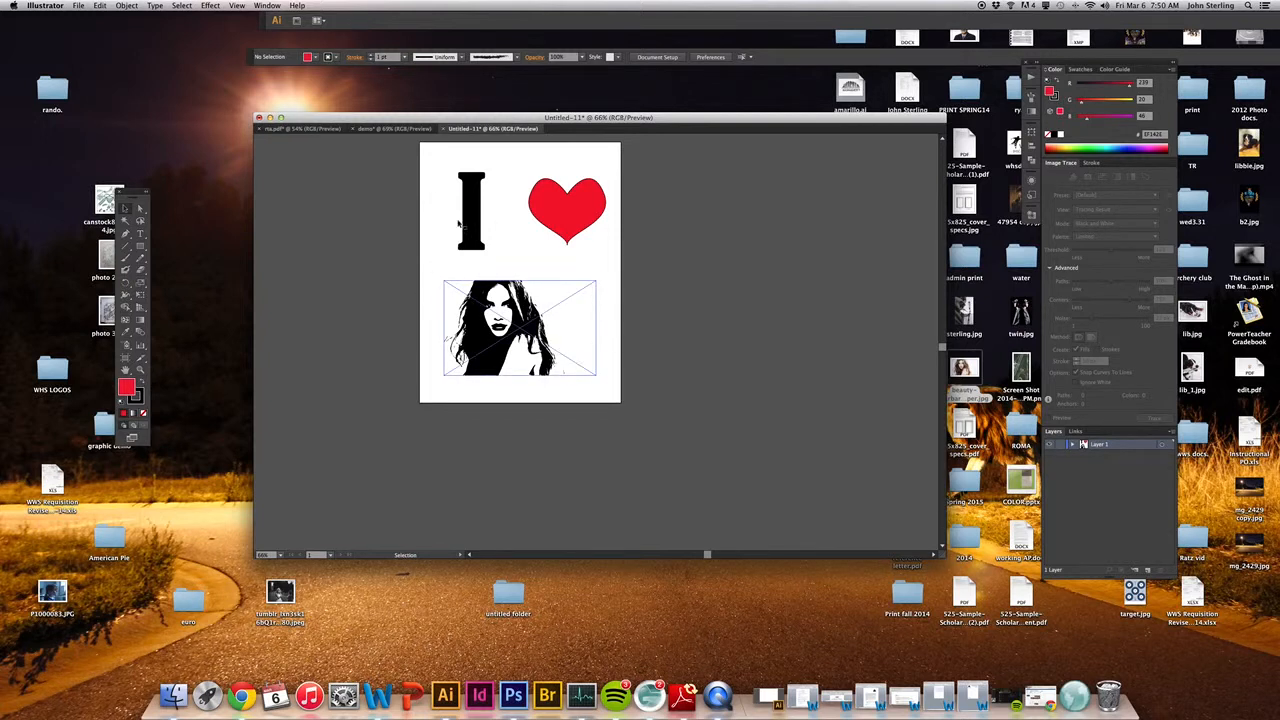
Step: Create a new Letter-size document, naming it "Iheart" followed by the surname
{"action": "left_click", "coordinate": [78, 6]}
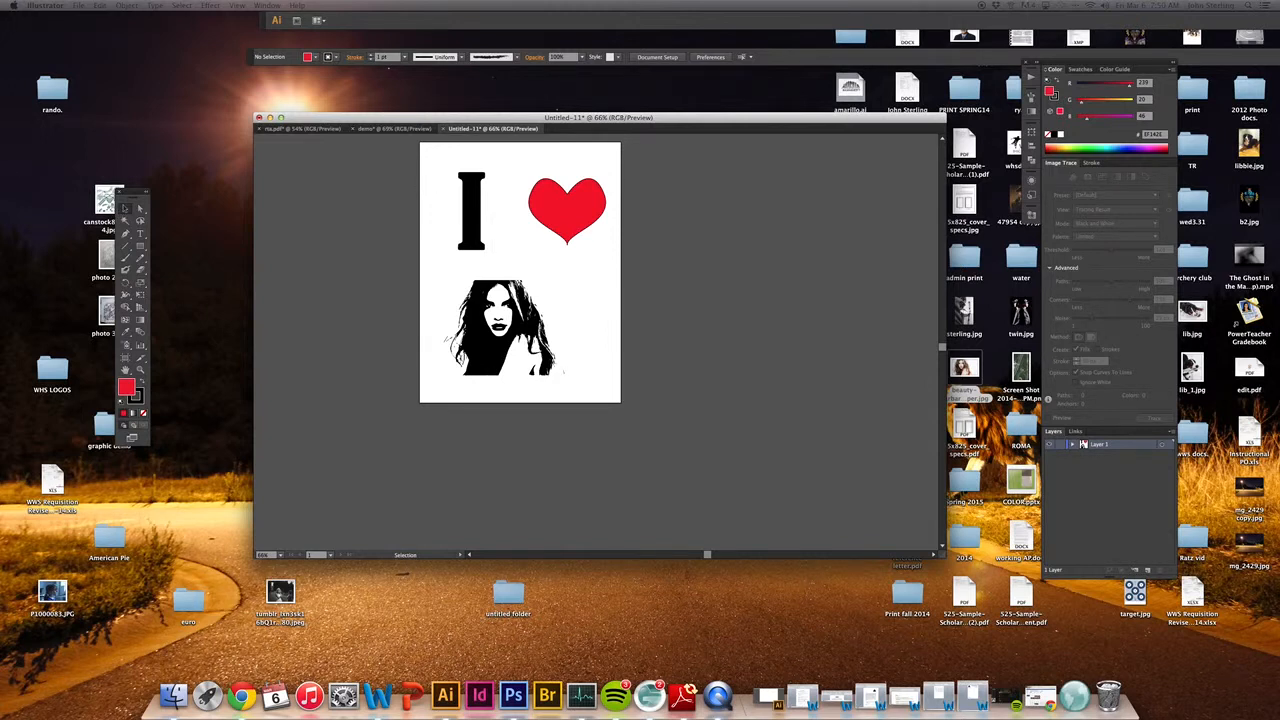
{"action": "key", "text": "super+n"}
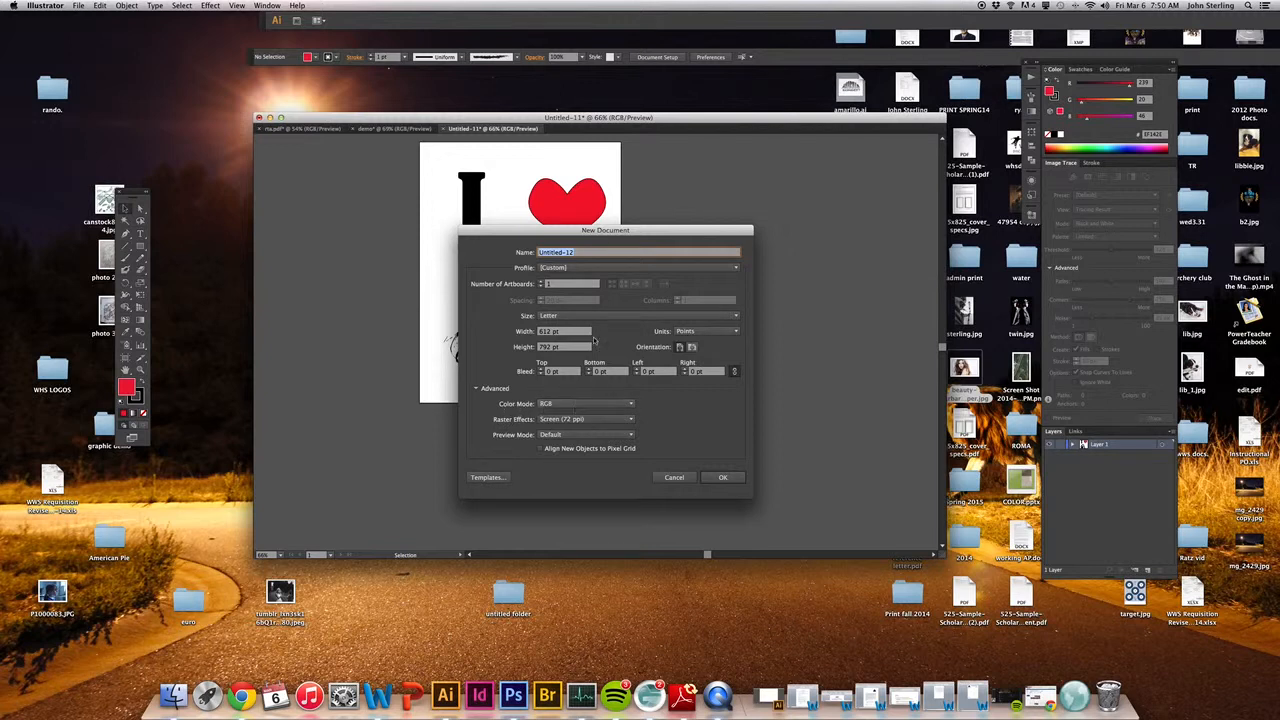
{"action": "type", "text": "Heartsterling"}
{"action": "left_click", "coordinate": [723, 477]}
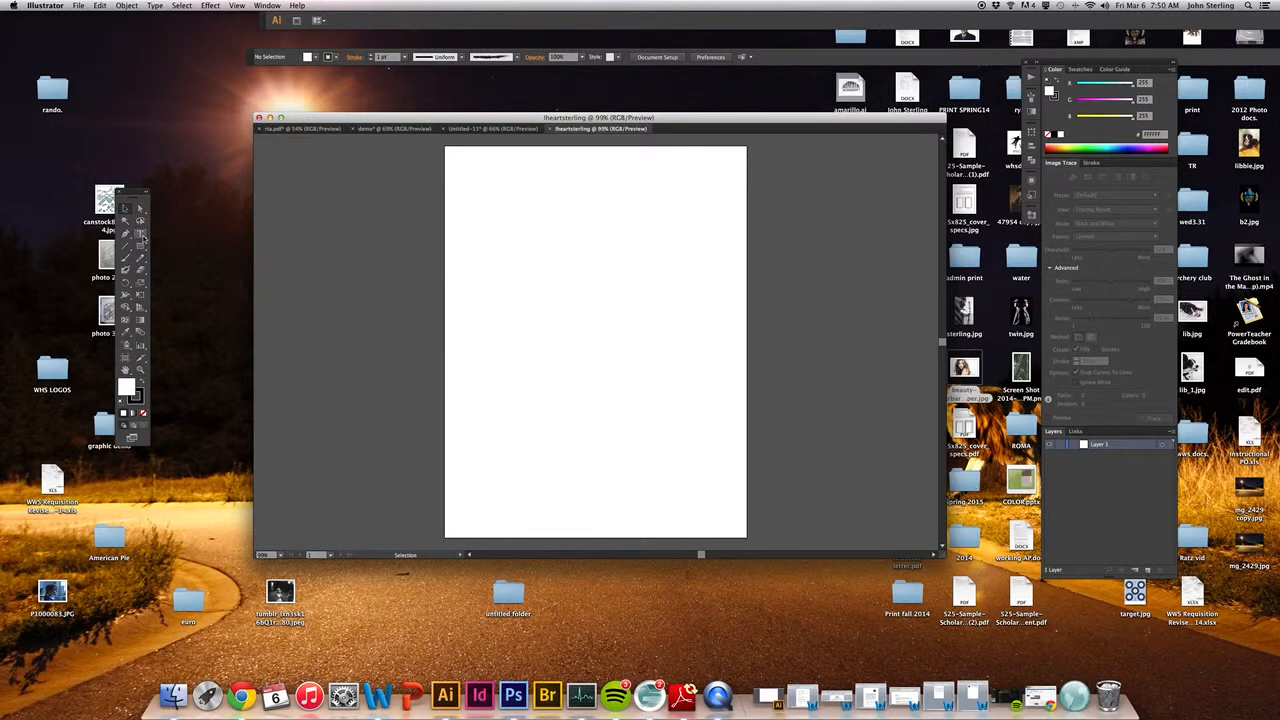
Step: Draw a text frame about 219 × 361 pt near the page's upper-left corner and set its type size to 72 pt
{"action": "left_click", "coordinate": [141, 234]}
{"action": "left_click_drag", "start_coordinate": [465, 172], "coordinate": [576, 354]}
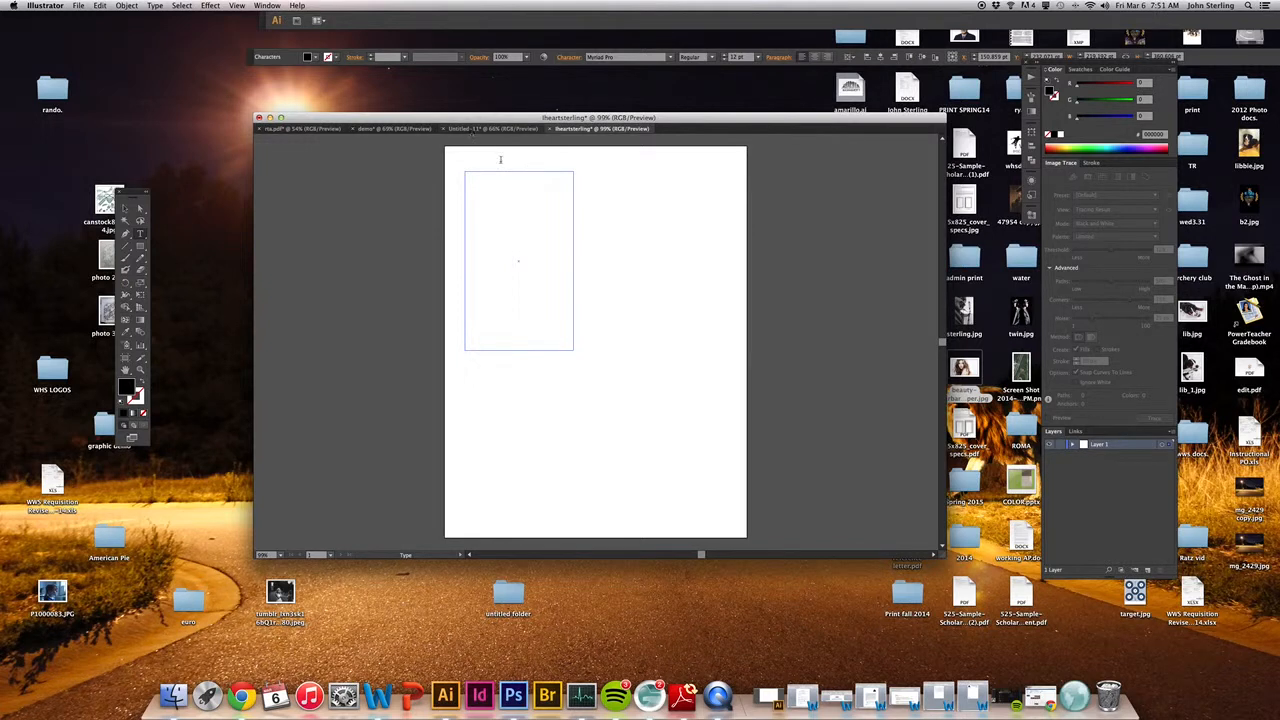
{"action": "left_click_drag", "start_coordinate": [252, 58], "coordinate": [114, 51]}
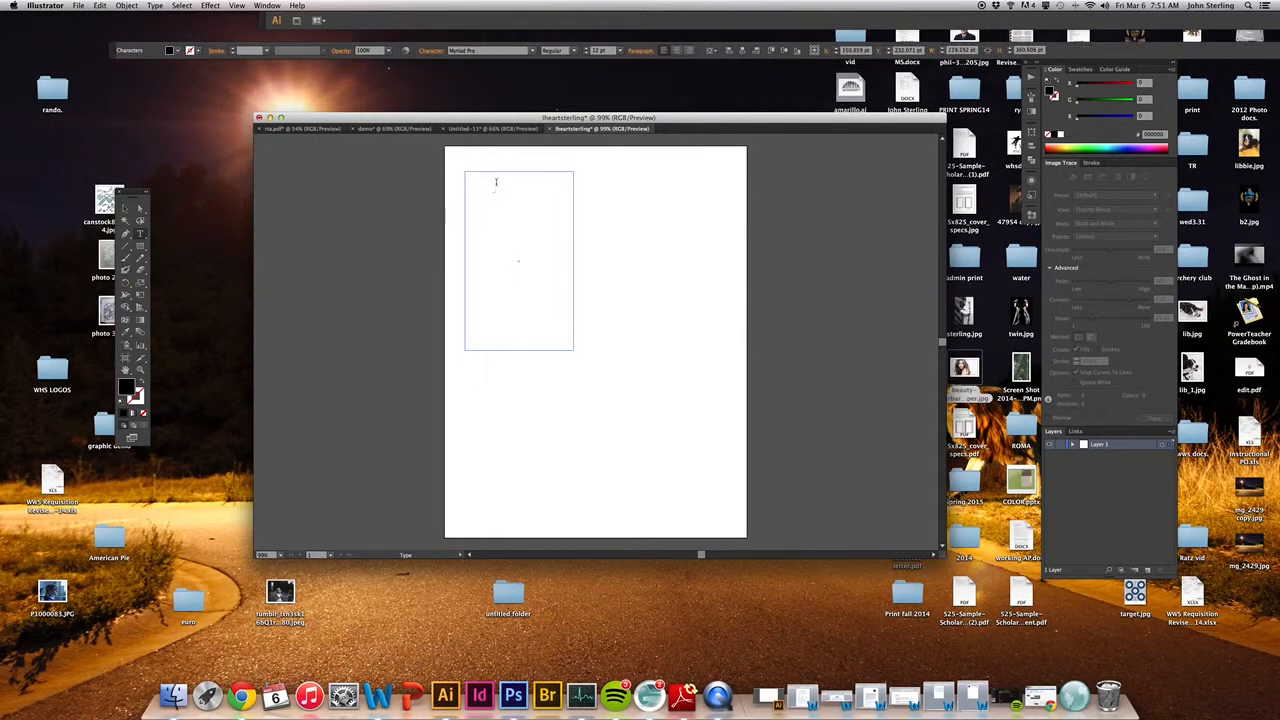
{"action": "left_click", "coordinate": [619, 50]}
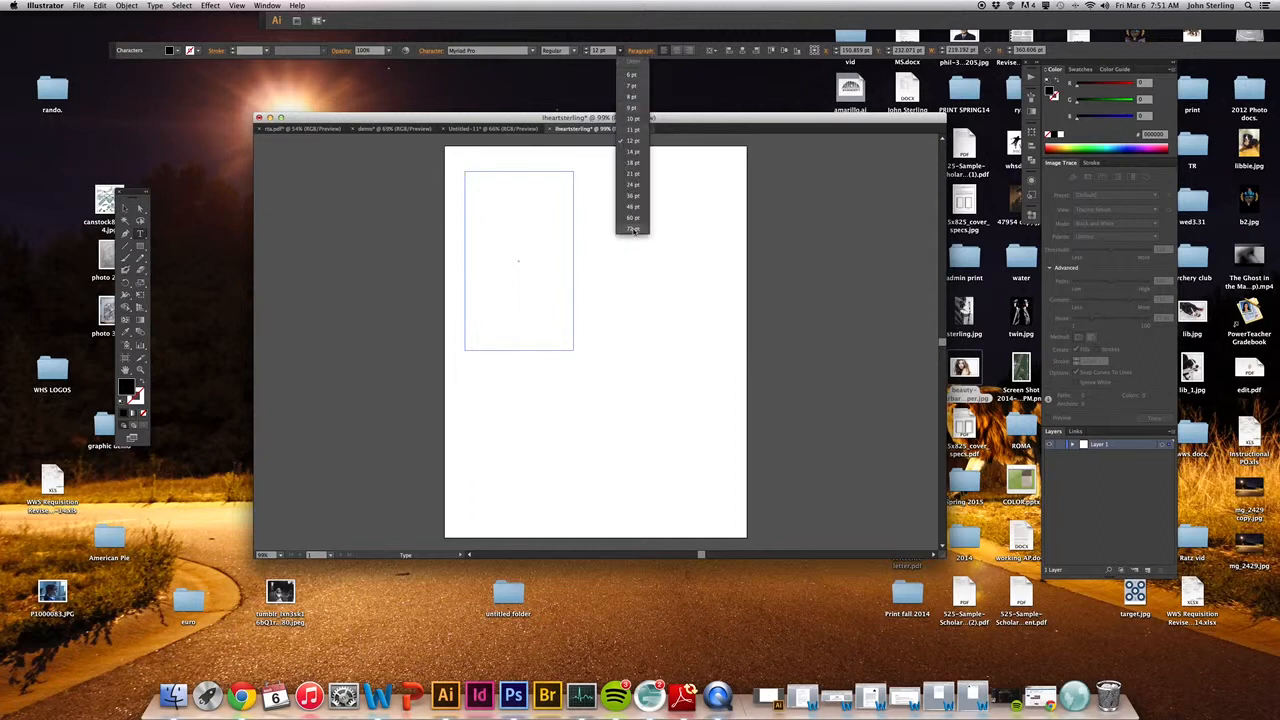
{"action": "left_click", "coordinate": [633, 229]}
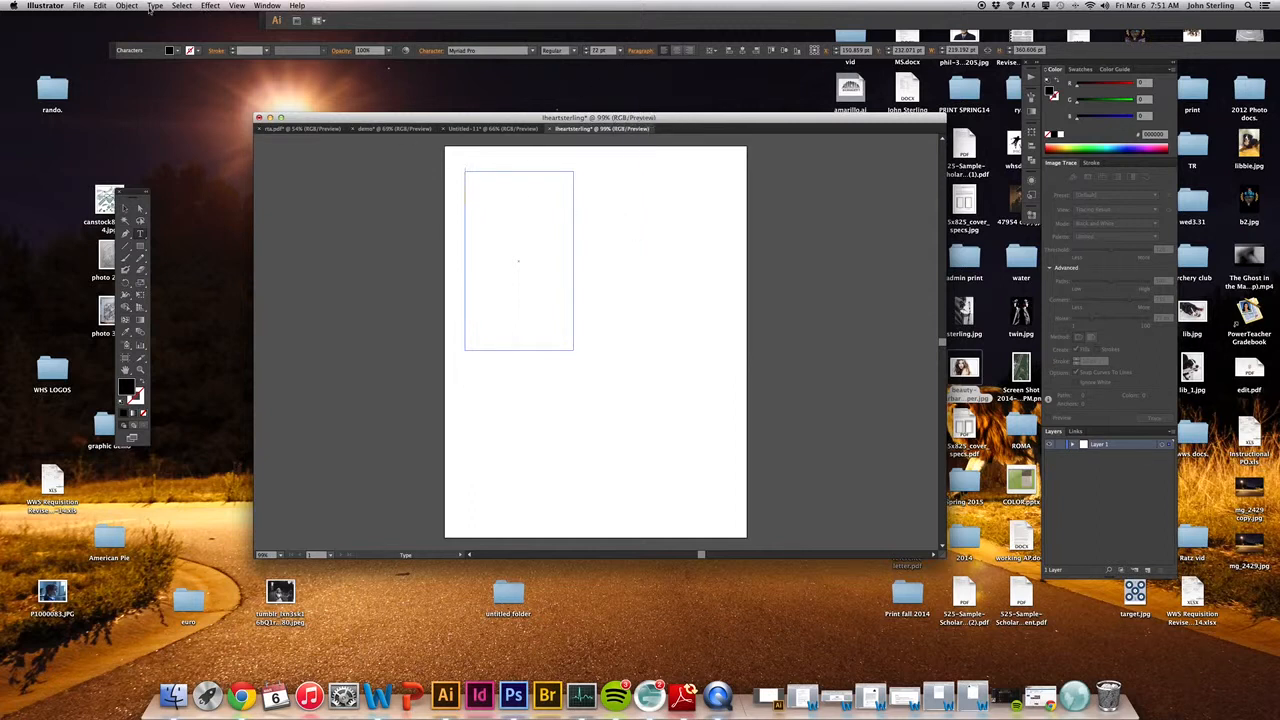
Step: Set the frame's font to Academy Engraved LET Plain at 200 pt and enter the letter "I"
{"action": "left_click", "coordinate": [155, 6]}
{"action": "mouse_move", "coordinate": [250, 20]}
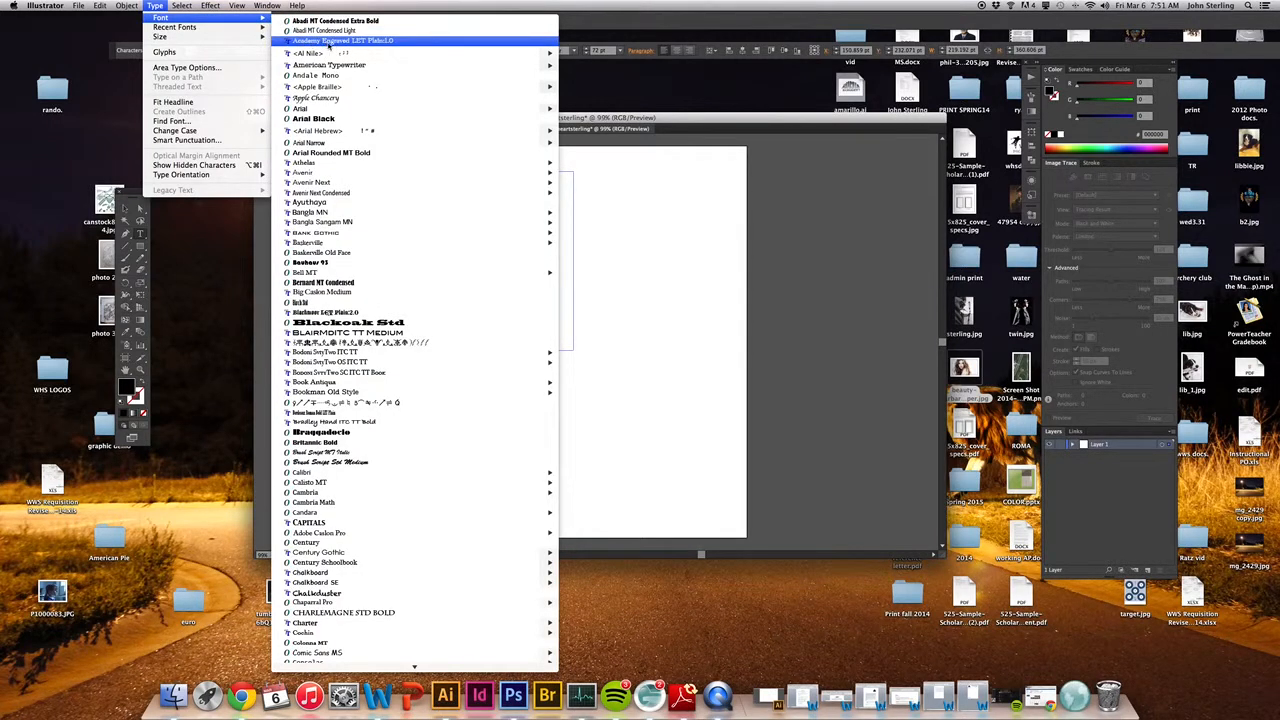
{"action": "left_click", "coordinate": [357, 44]}
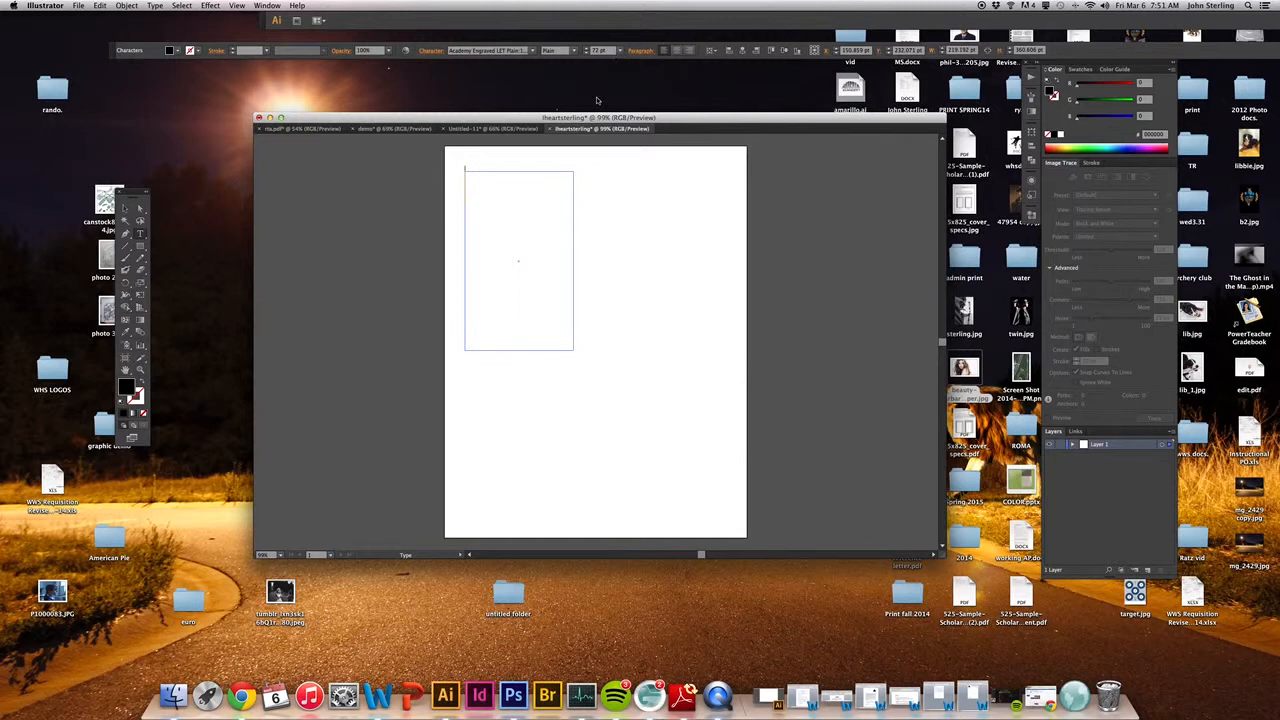
{"action": "left_click", "coordinate": [601, 51]}
{"action": "type", "text": "208"}
{"action": "key", "text": "Return"}
{"action": "type", "text": "I"}
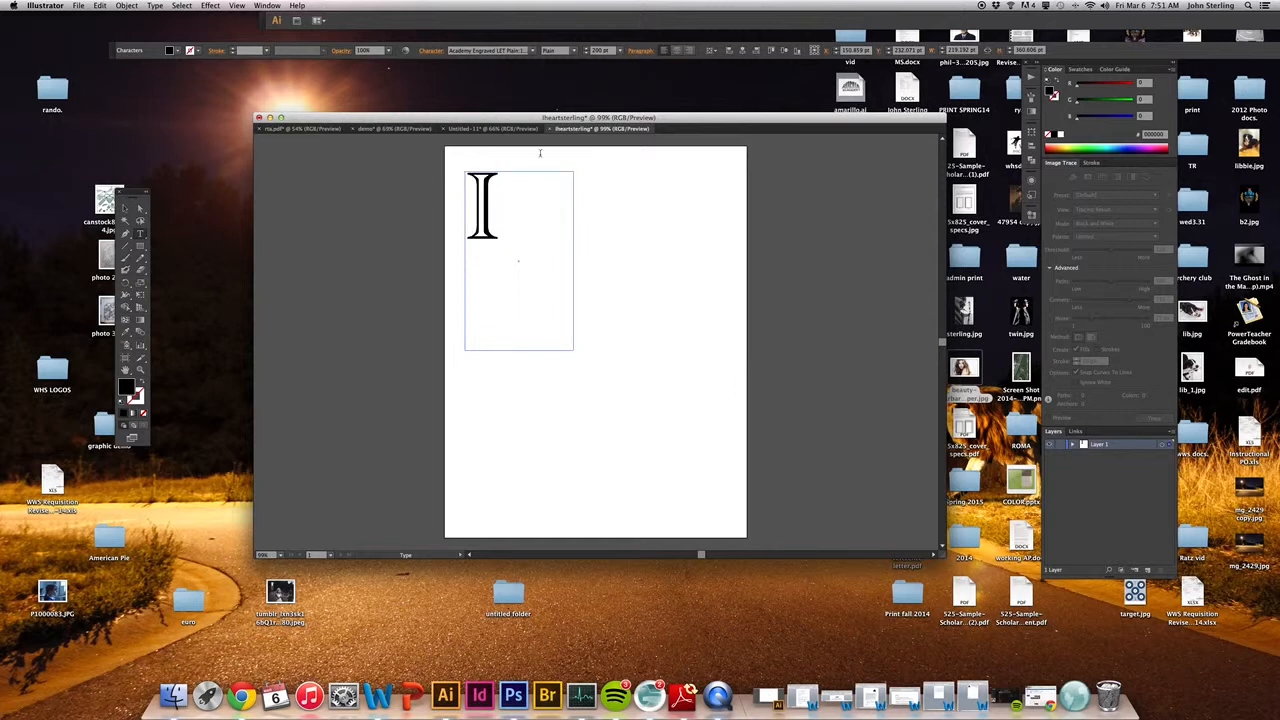
{"action": "key", "text": "Escape"}
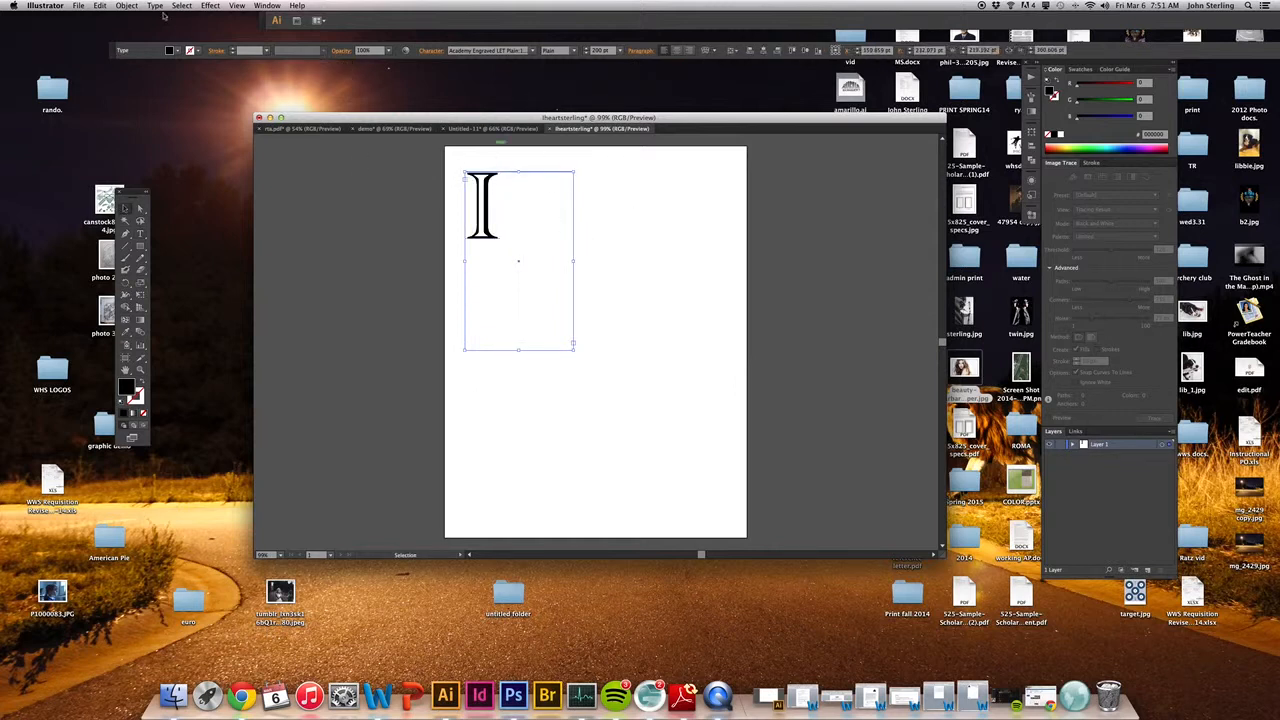
Step: Expand the letter I into vector shapes, with both Object and Fill included
{"action": "left_click", "coordinate": [128, 6]}
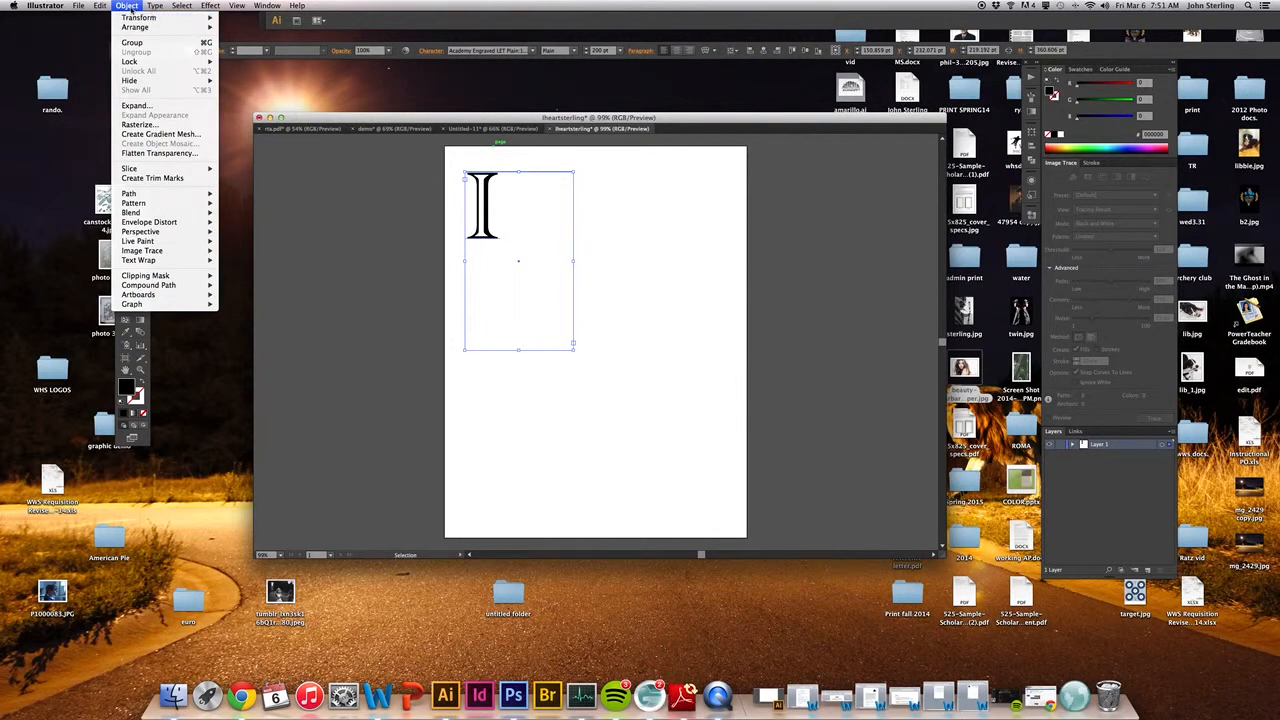
{"action": "left_click", "coordinate": [142, 105]}
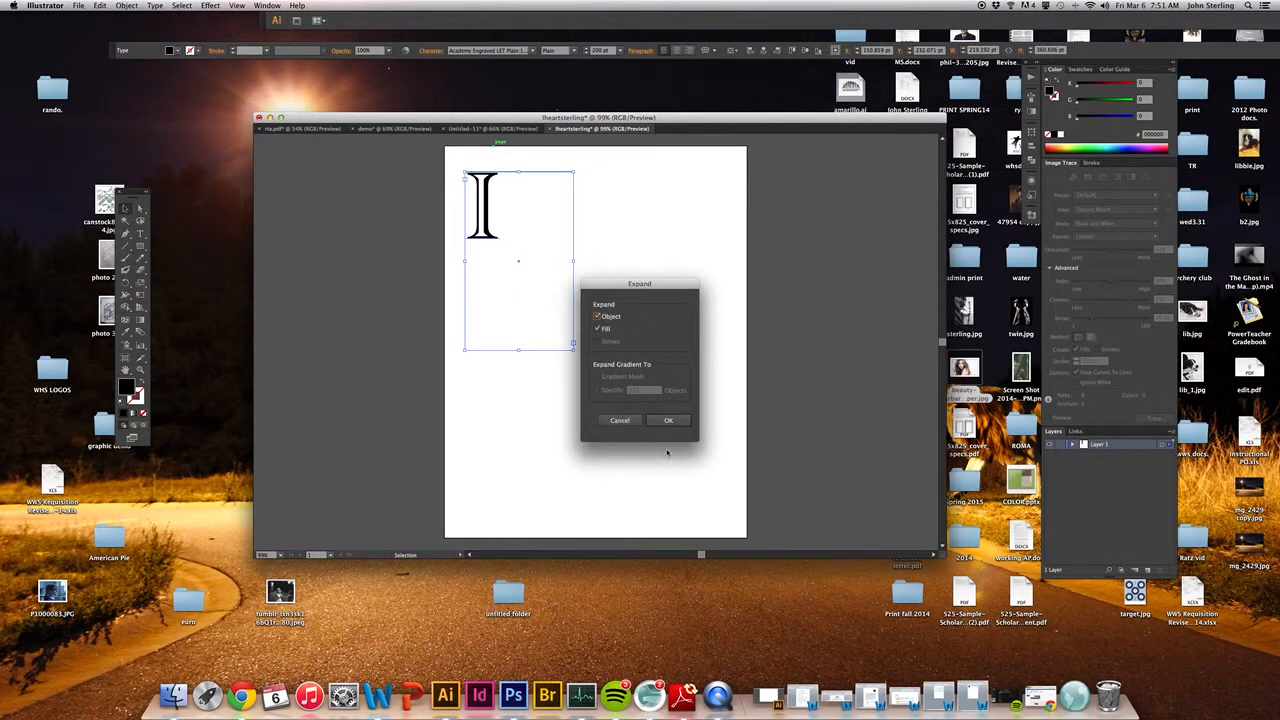
{"action": "left_click", "coordinate": [671, 422]}
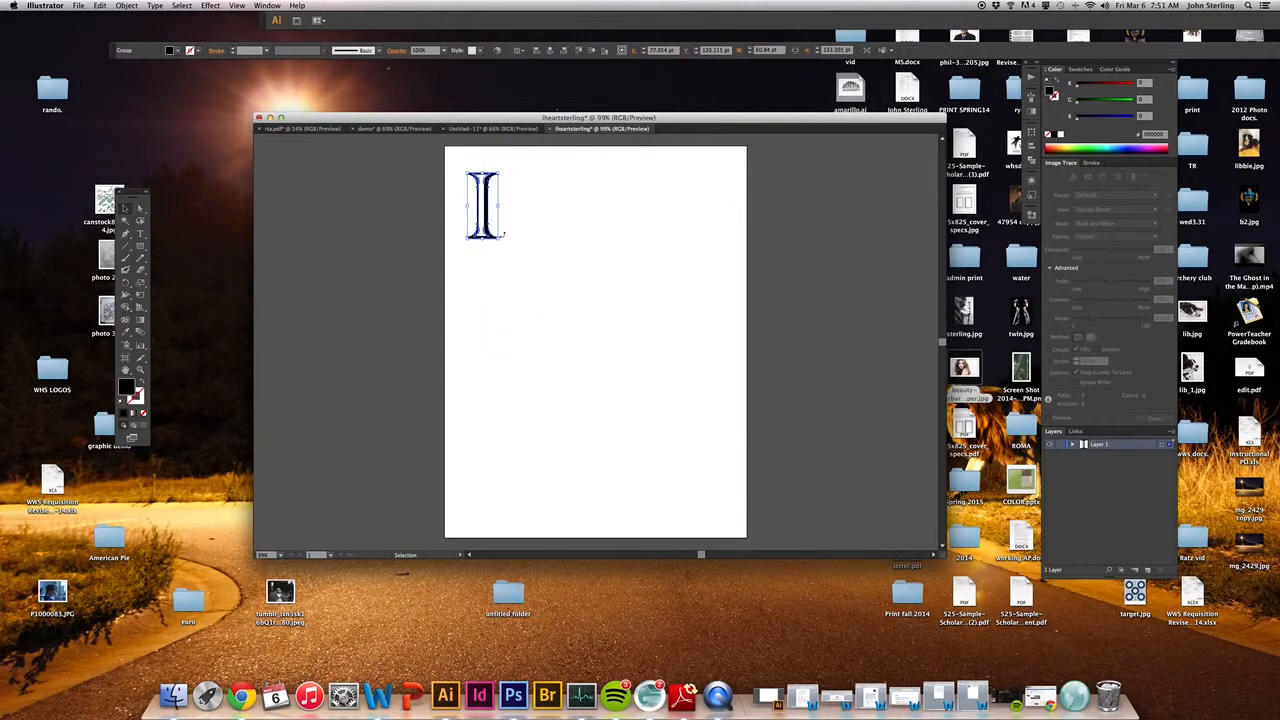
Step: Enlarge the expanded letter I to about twice its size and move it slightly down and right on the page
{"action": "left_click_drag", "start_coordinate": [500, 238], "coordinate": [527, 303]}
{"action": "left_click", "coordinate": [543, 266]}
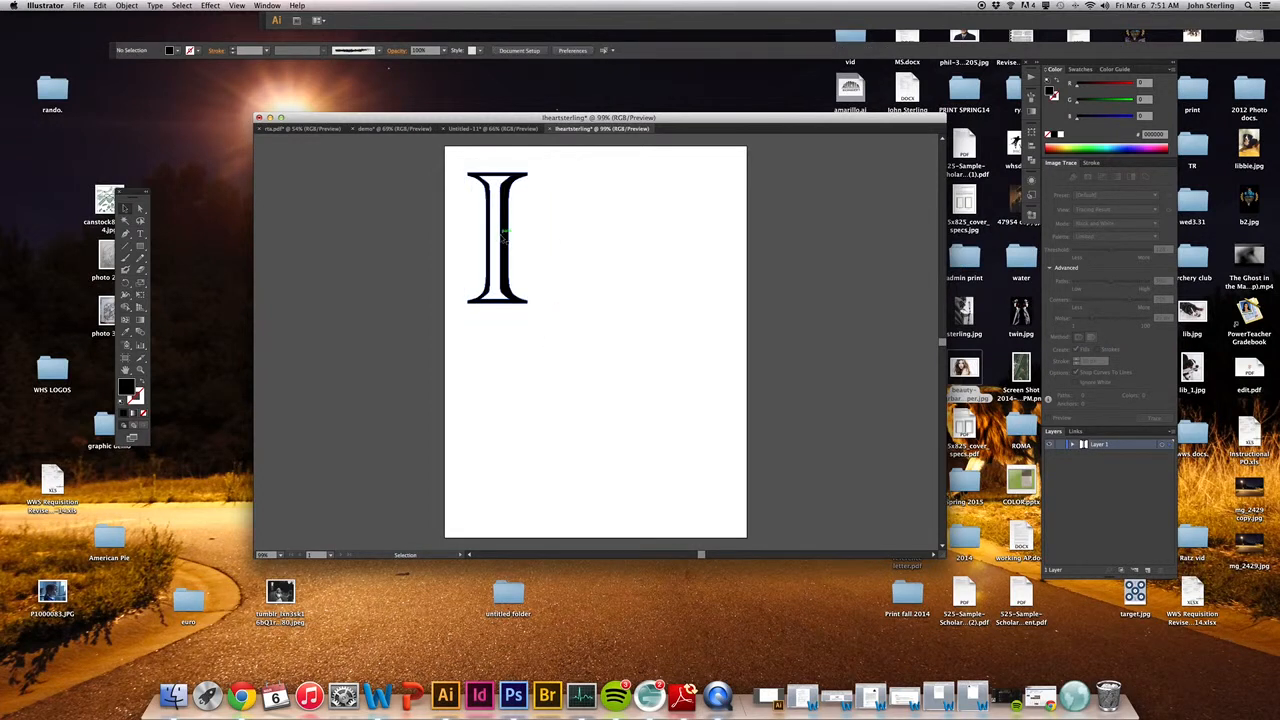
{"action": "left_click_drag", "start_coordinate": [503, 232], "coordinate": [534, 253]}
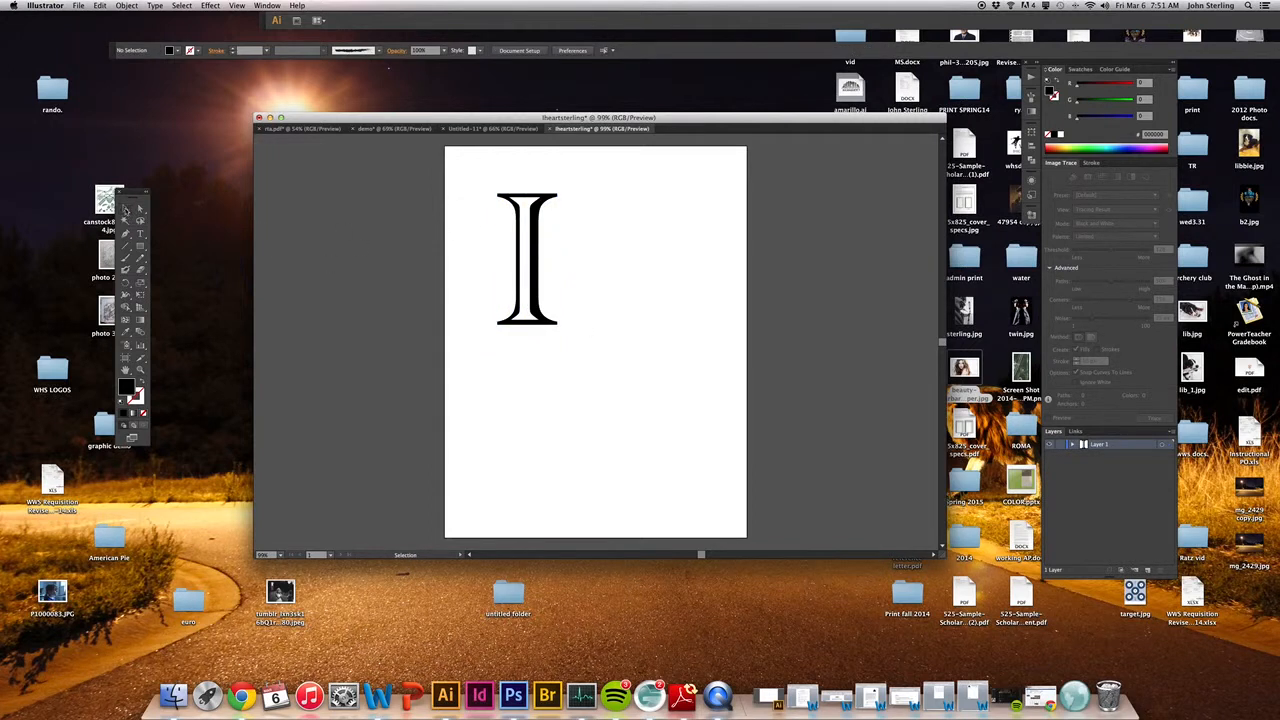
Step: Pick the Pen tool and check the Smart Guides and Snap to Point view options
{"action": "left_click", "coordinate": [124, 210]}
{"action": "left_click", "coordinate": [125, 236]}
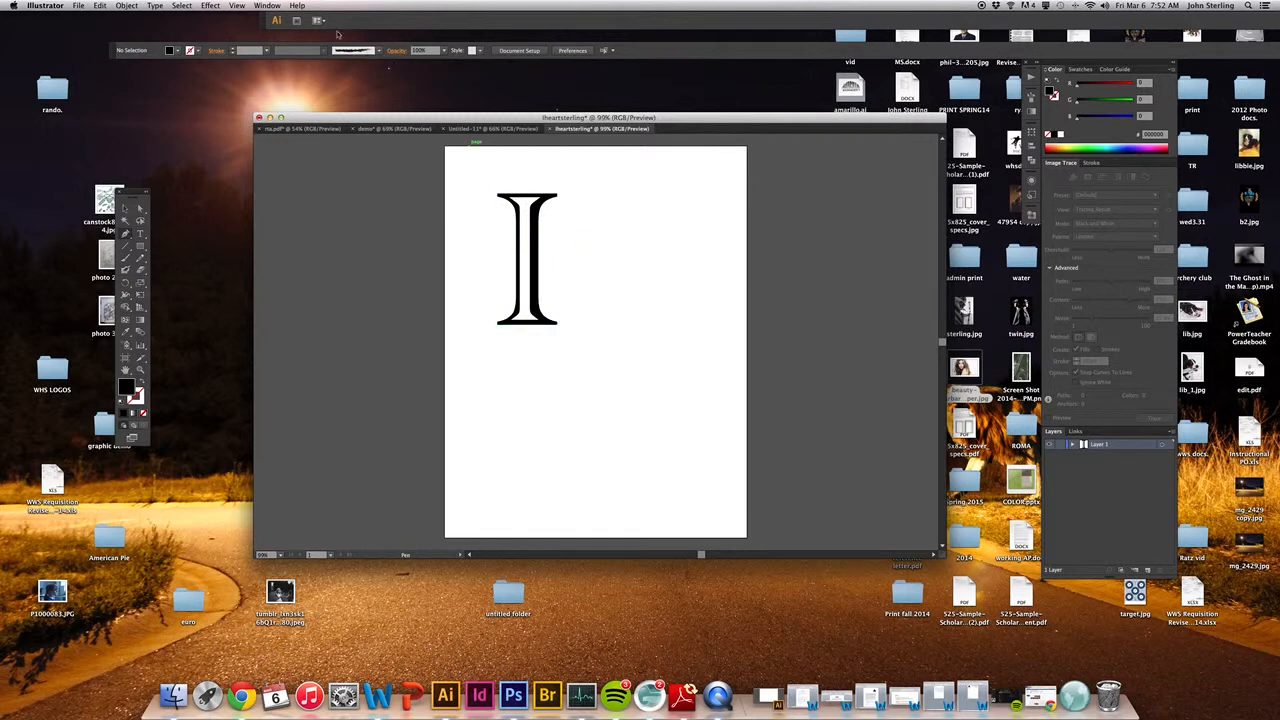
{"action": "left_click", "coordinate": [238, 6]}
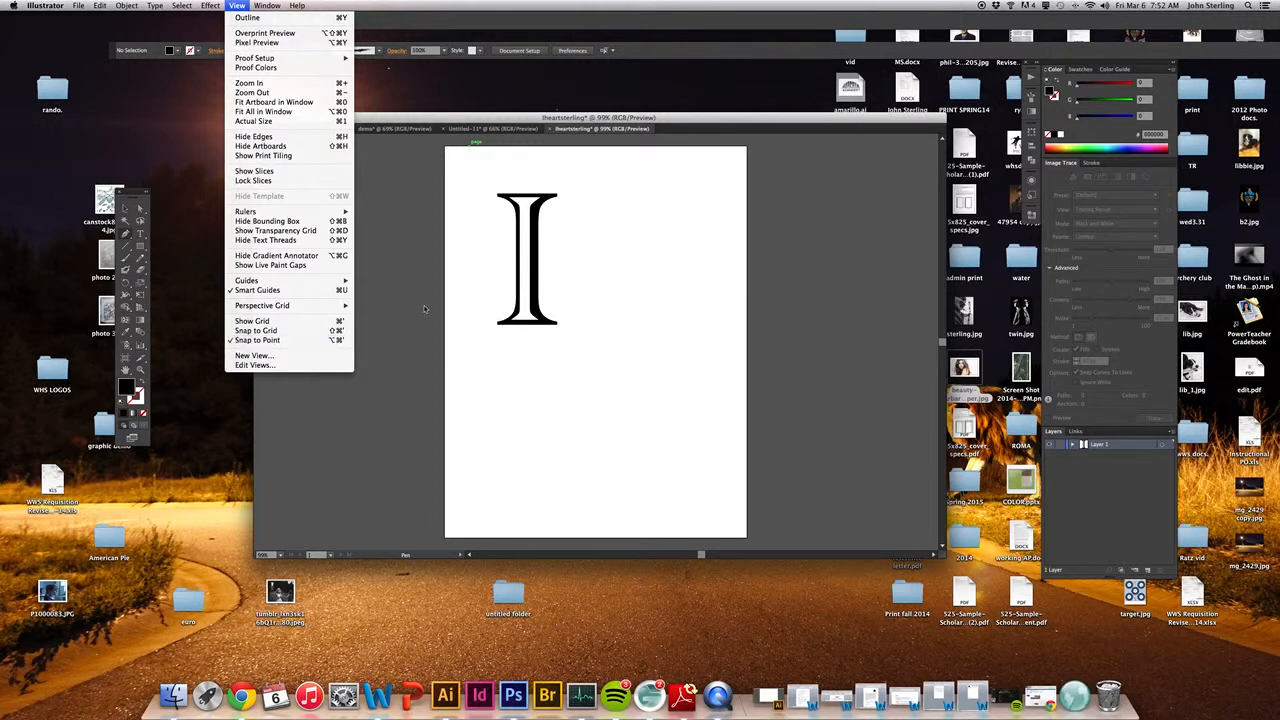
{"action": "left_click", "coordinate": [561, 123]}
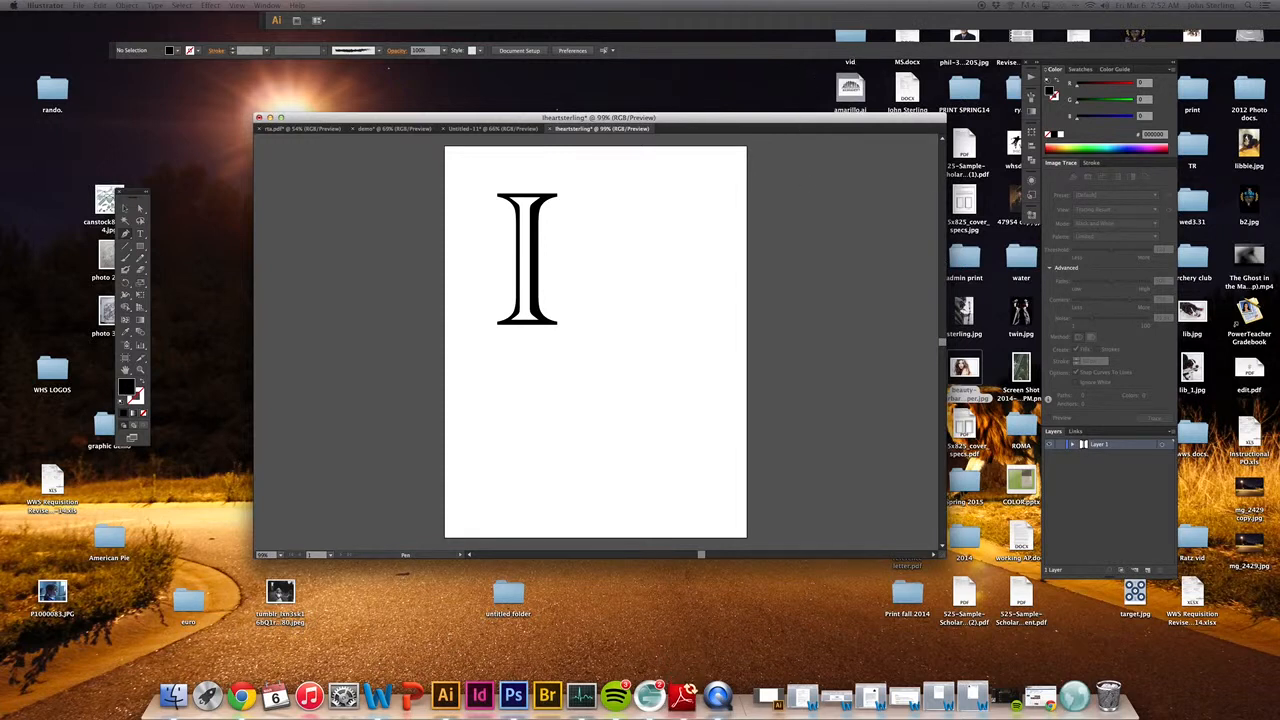
Step: Set the fill color to a bright crimson red
{"action": "left_click_drag", "start_coordinate": [1279, 224], "coordinate": [828, 215]}
{"action": "left_click", "coordinate": [900, 249]}
{"action": "left_click", "coordinate": [880, 245]}
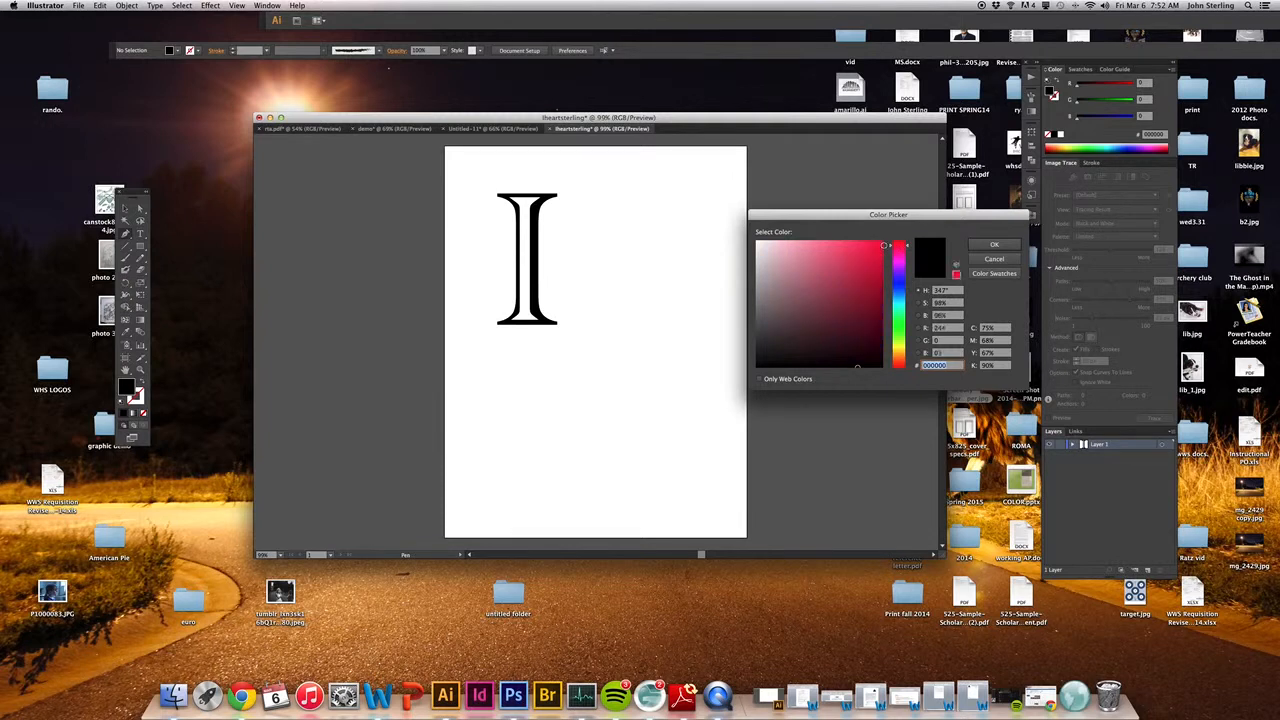
{"action": "left_click", "coordinate": [993, 246]}
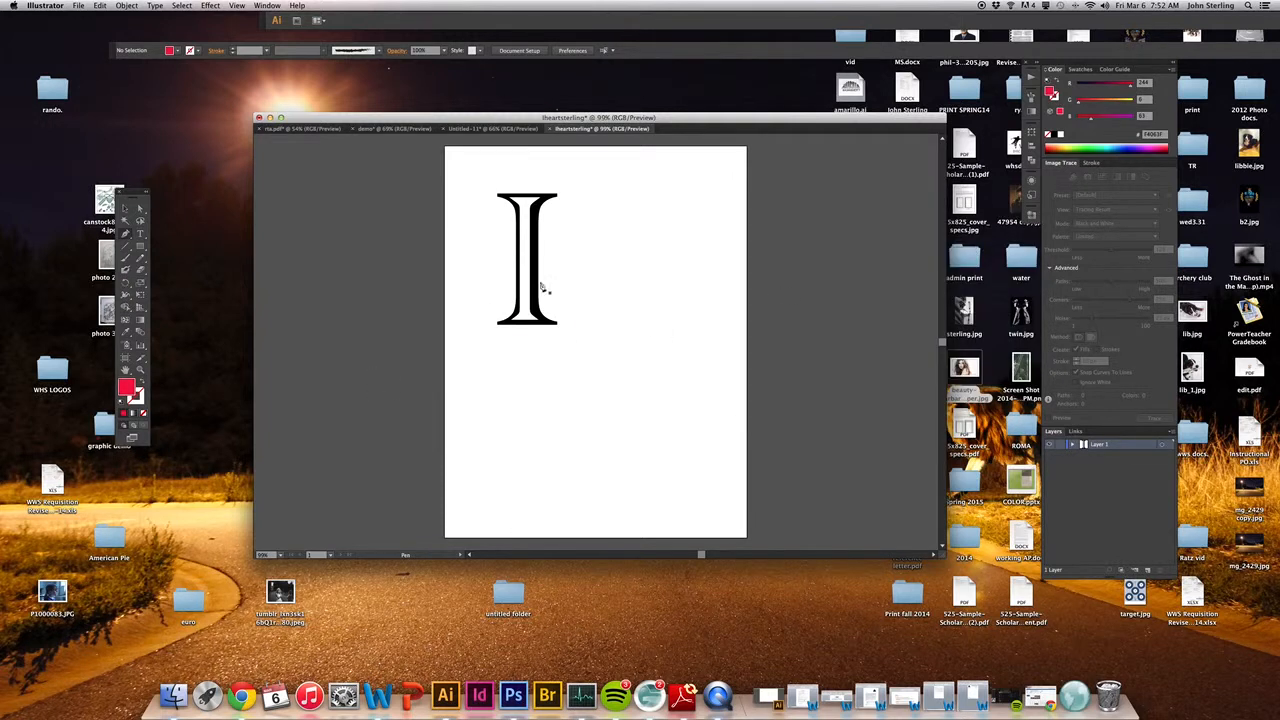
Step: Draw the left half of a heart with curved Pen segments, about 102 × 189 pt, beside the letter I
{"action": "left_click", "coordinate": [670, 240]}
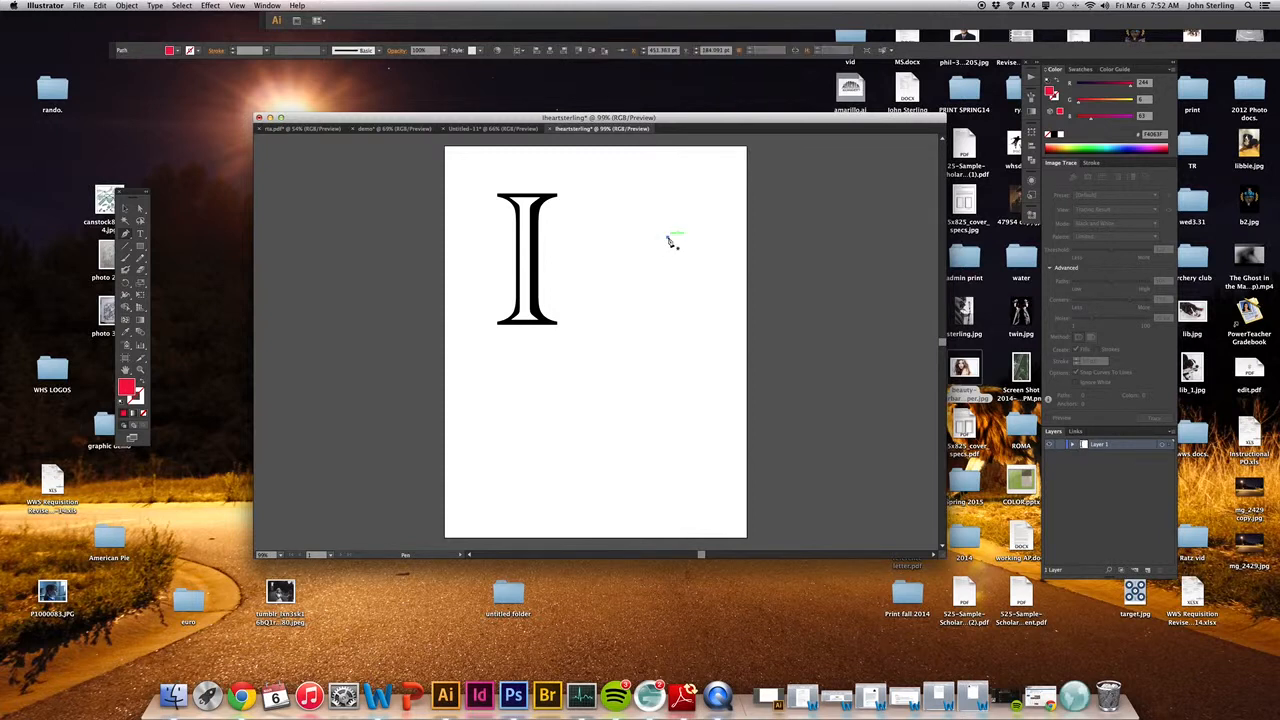
{"action": "left_click", "coordinate": [617, 238]}
{"action": "left_click_drag", "start_coordinate": [618, 240], "coordinate": [617, 297]}
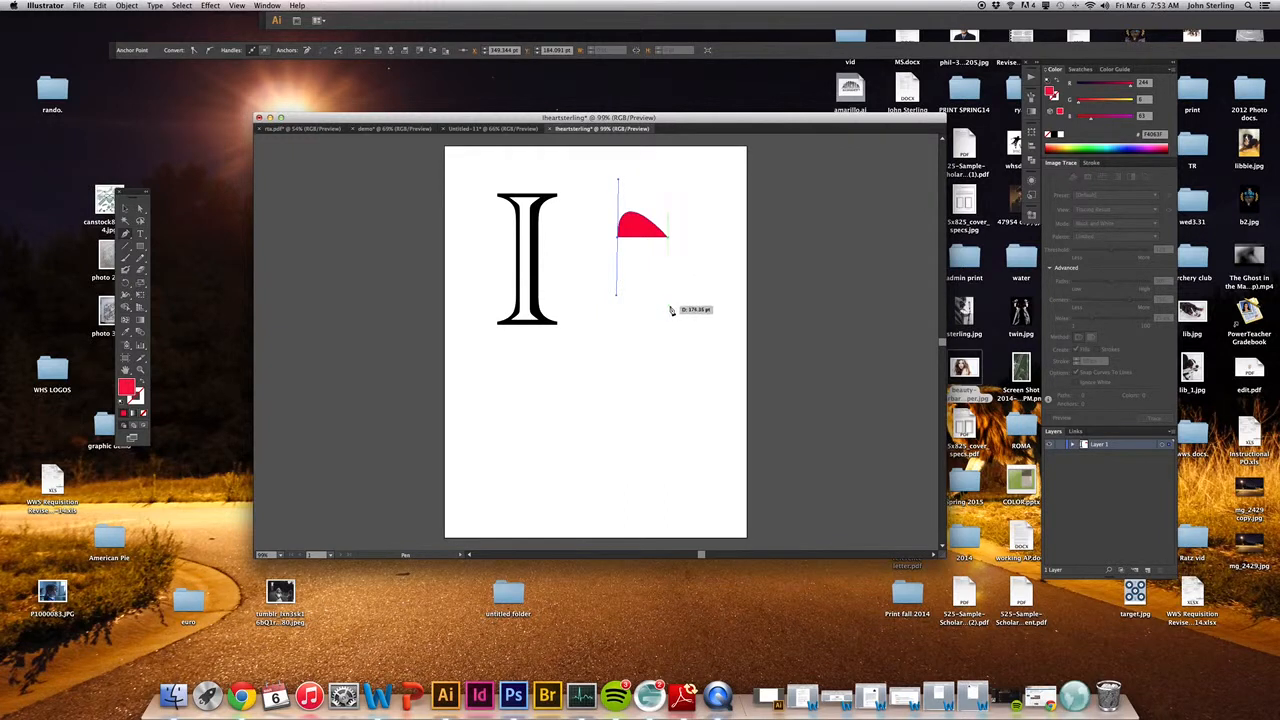
{"action": "left_click_drag", "start_coordinate": [670, 308], "coordinate": [669, 347]}
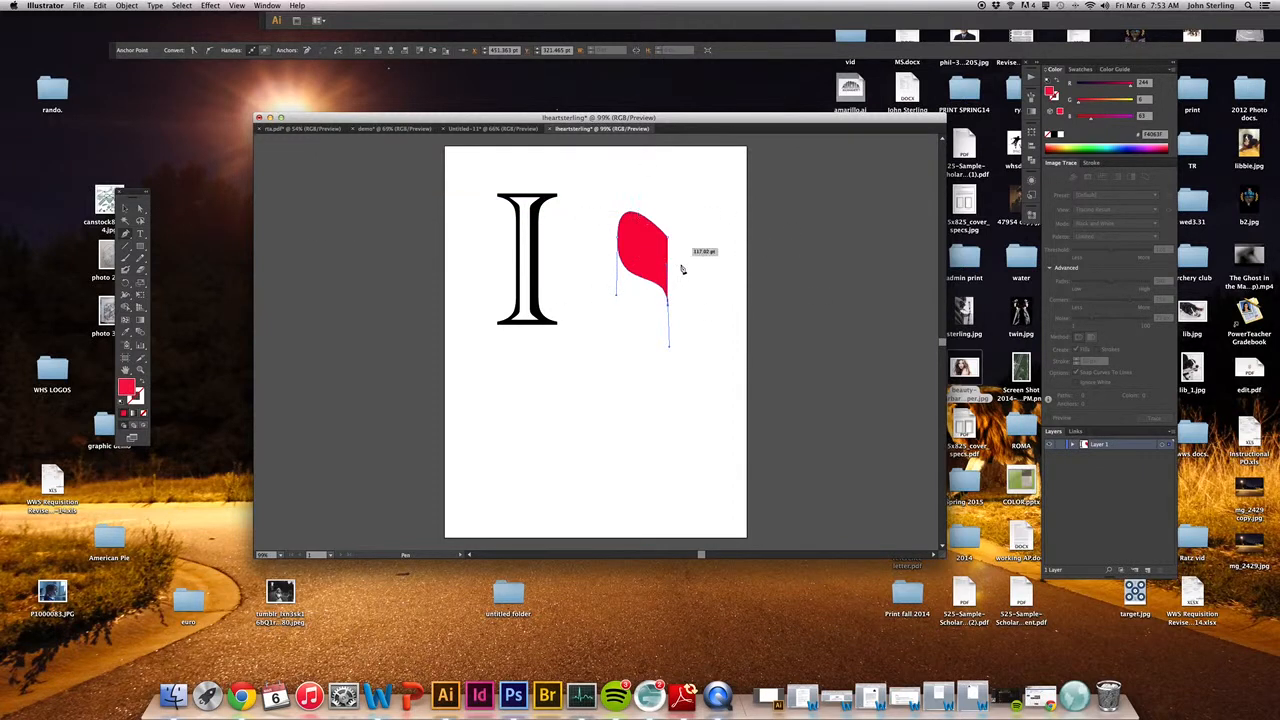
{"action": "left_click", "coordinate": [123, 207]}
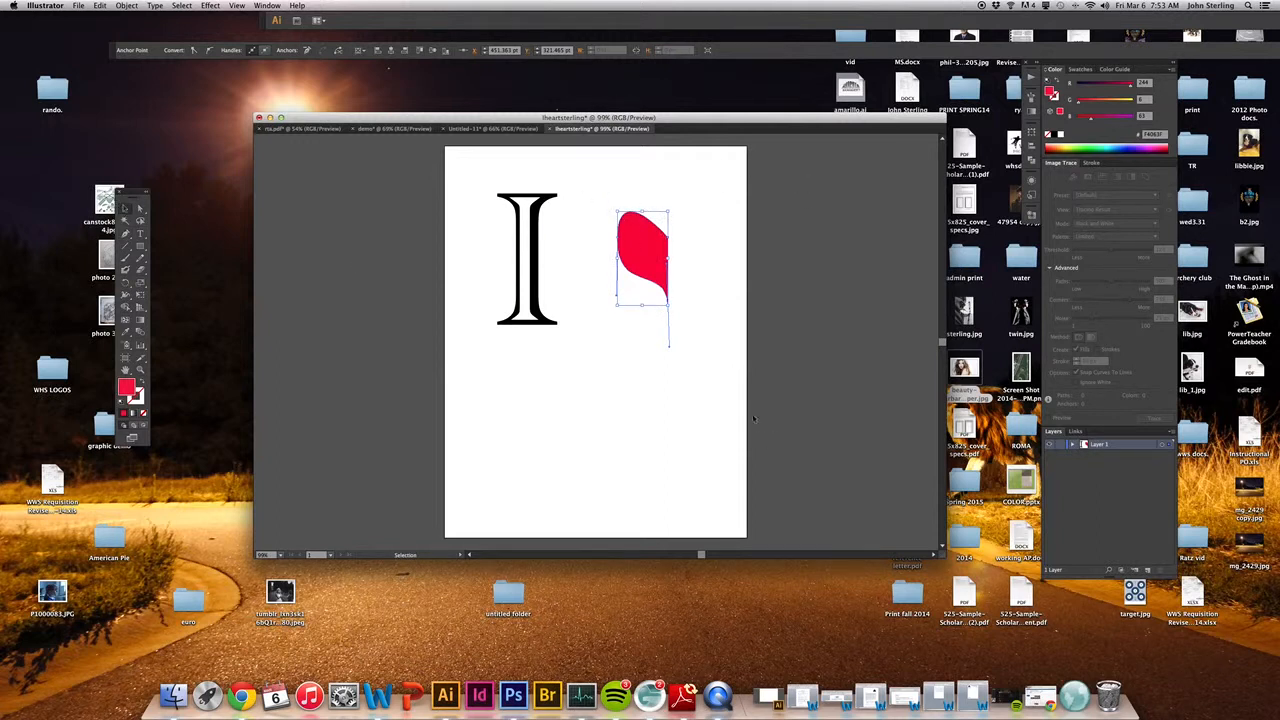
Step: Try to paste a duplicate of the half heart, and undo the paste
{"action": "left_click", "coordinate": [130, 7]}
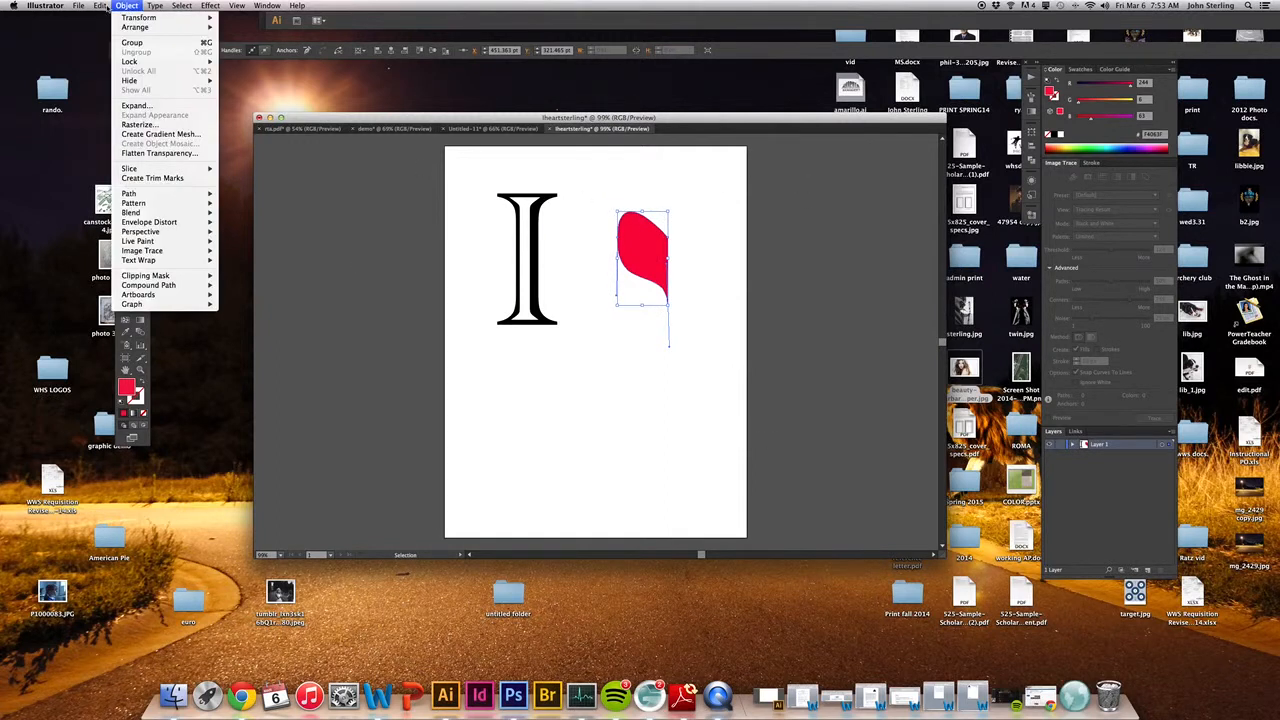
{"action": "left_click", "coordinate": [100, 6]}
{"action": "left_click", "coordinate": [100, 6]}
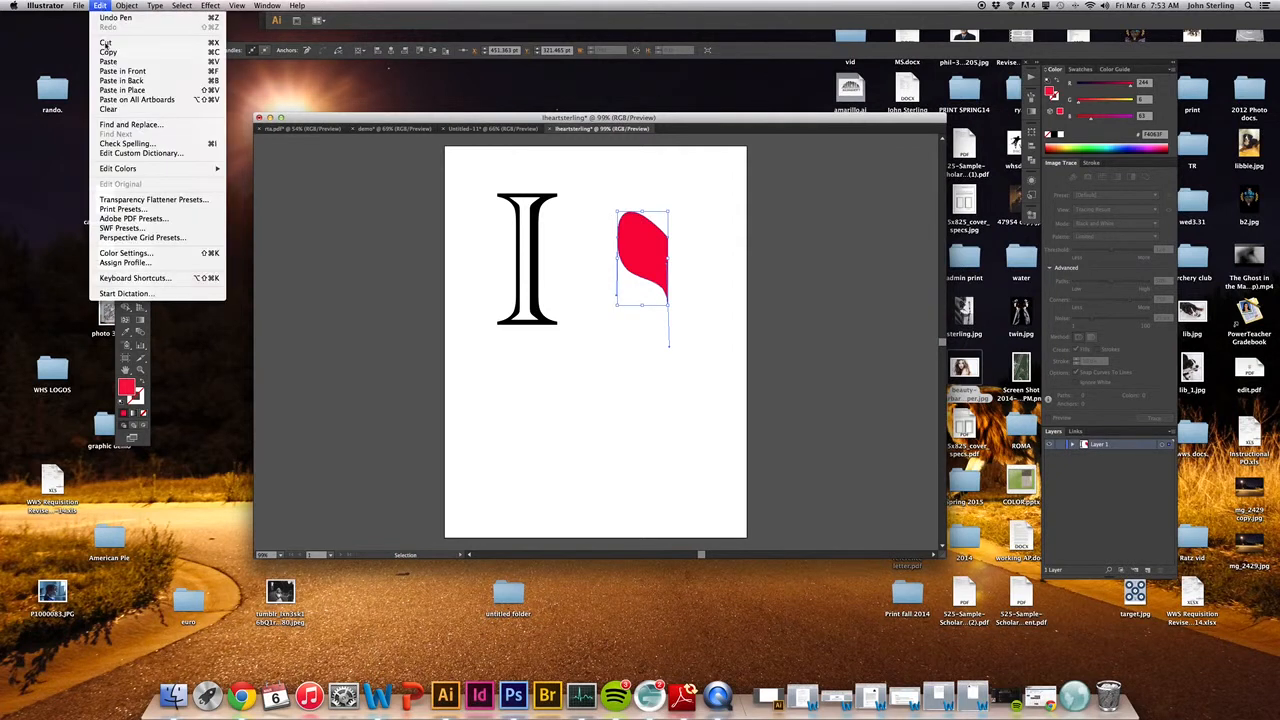
{"action": "left_click", "coordinate": [107, 62]}
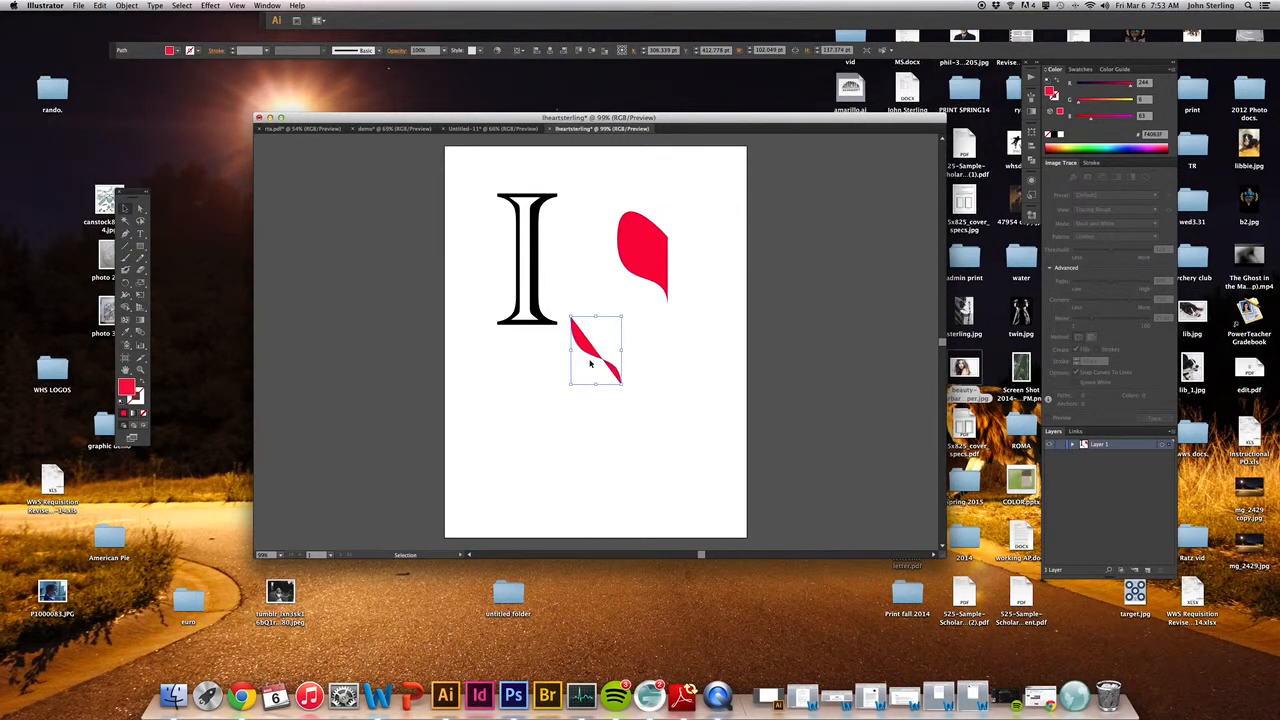
{"action": "left_click", "coordinate": [100, 6]}
{"action": "left_click", "coordinate": [105, 19]}
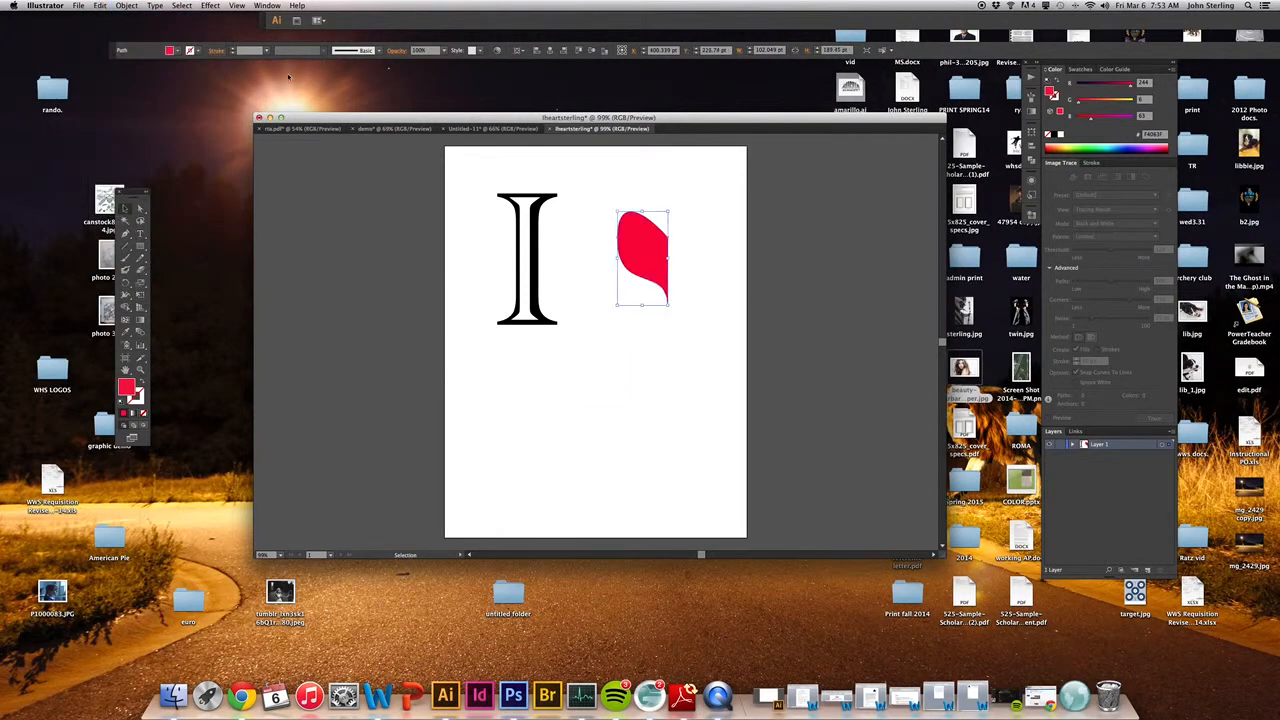
Step: Select the entire half heart and duplicate it by copying and pasting
{"action": "left_click", "coordinate": [684, 196]}
{"action": "left_click_drag", "start_coordinate": [607, 185], "coordinate": [687, 333]}
{"action": "left_click", "coordinate": [101, 7]}
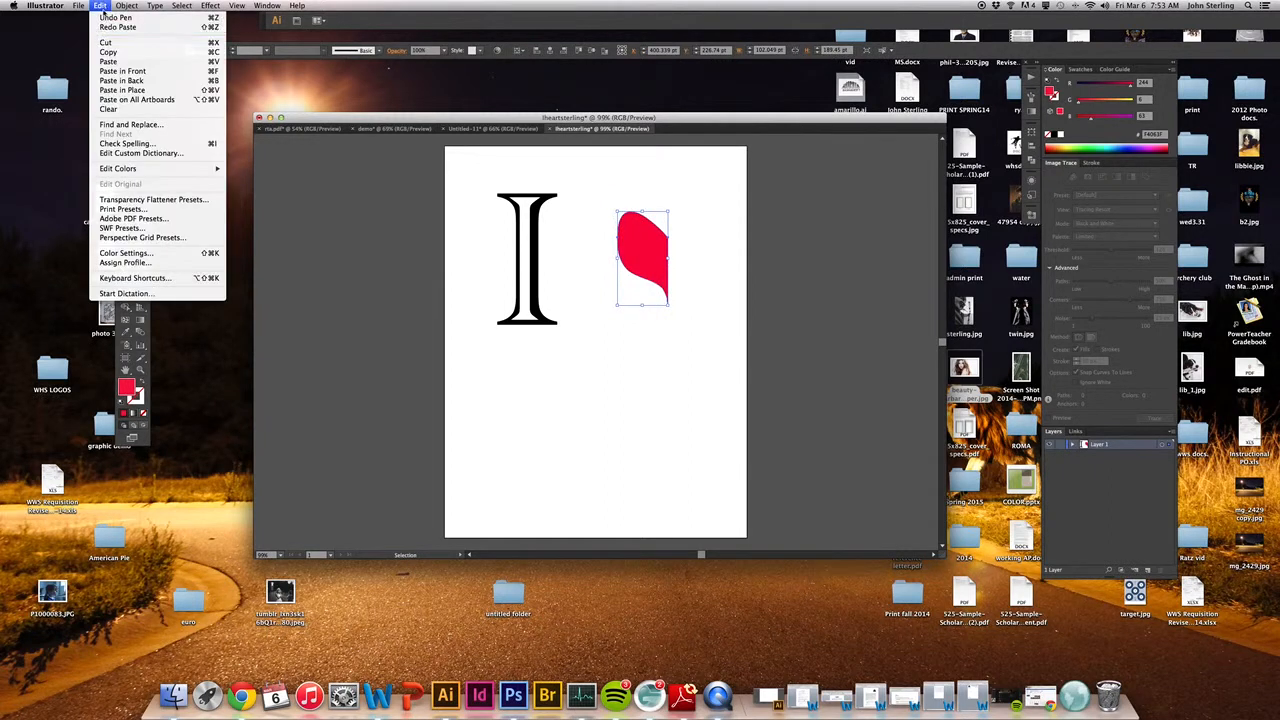
{"action": "left_click", "coordinate": [107, 52]}
{"action": "left_click", "coordinate": [100, 6]}
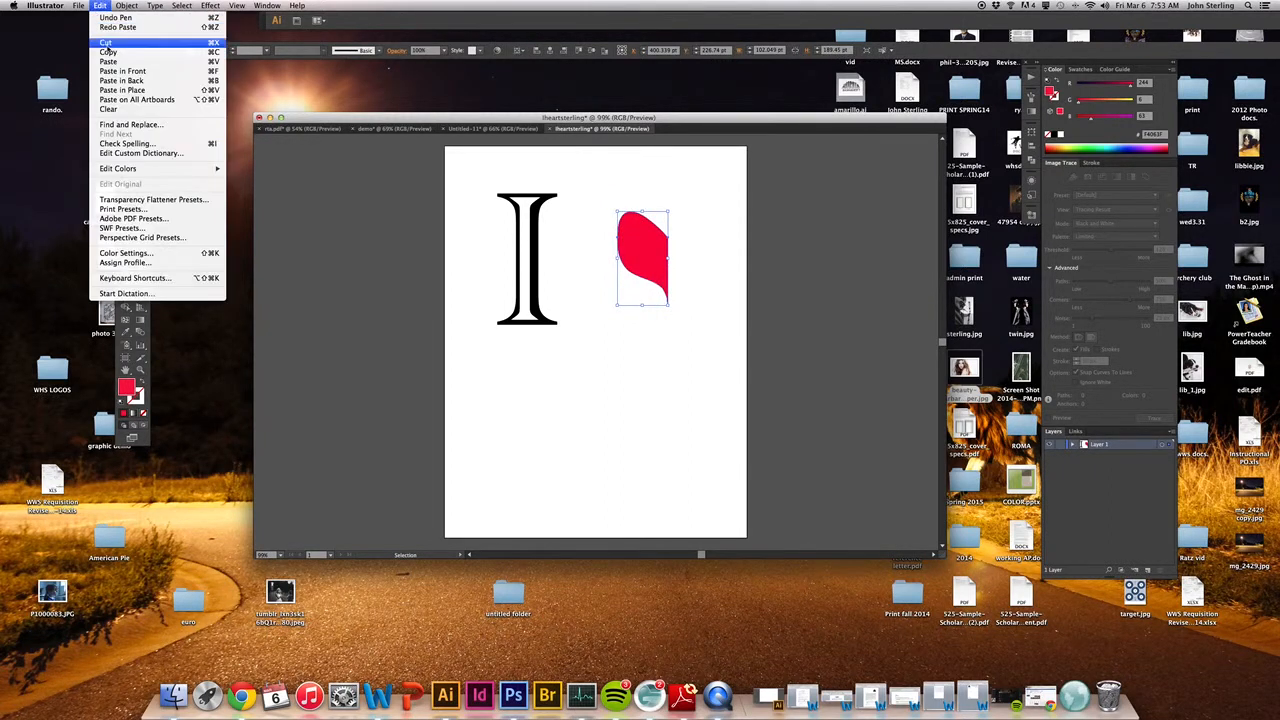
{"action": "left_click", "coordinate": [107, 64]}
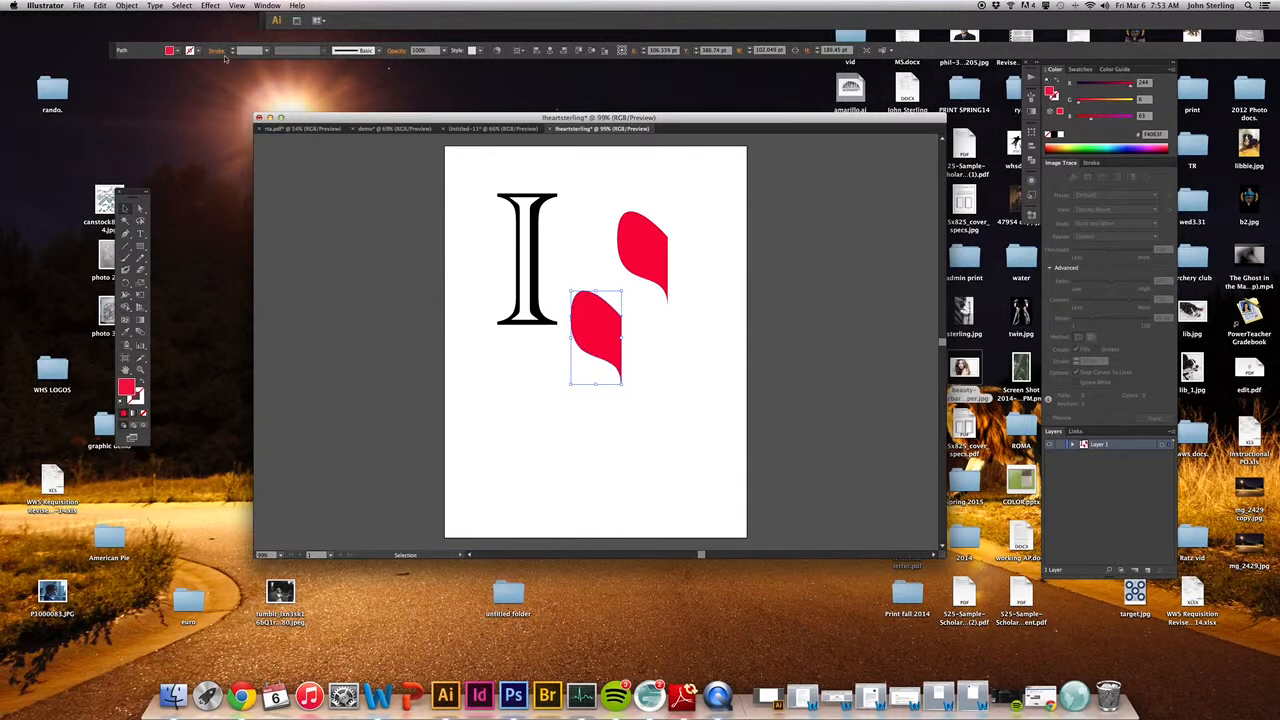
Step: Reflect the pasted half heart across the vertical axis and move it against the original half to complete the heart
{"action": "left_click", "coordinate": [127, 6]}
{"action": "mouse_move", "coordinate": [129, 19]}
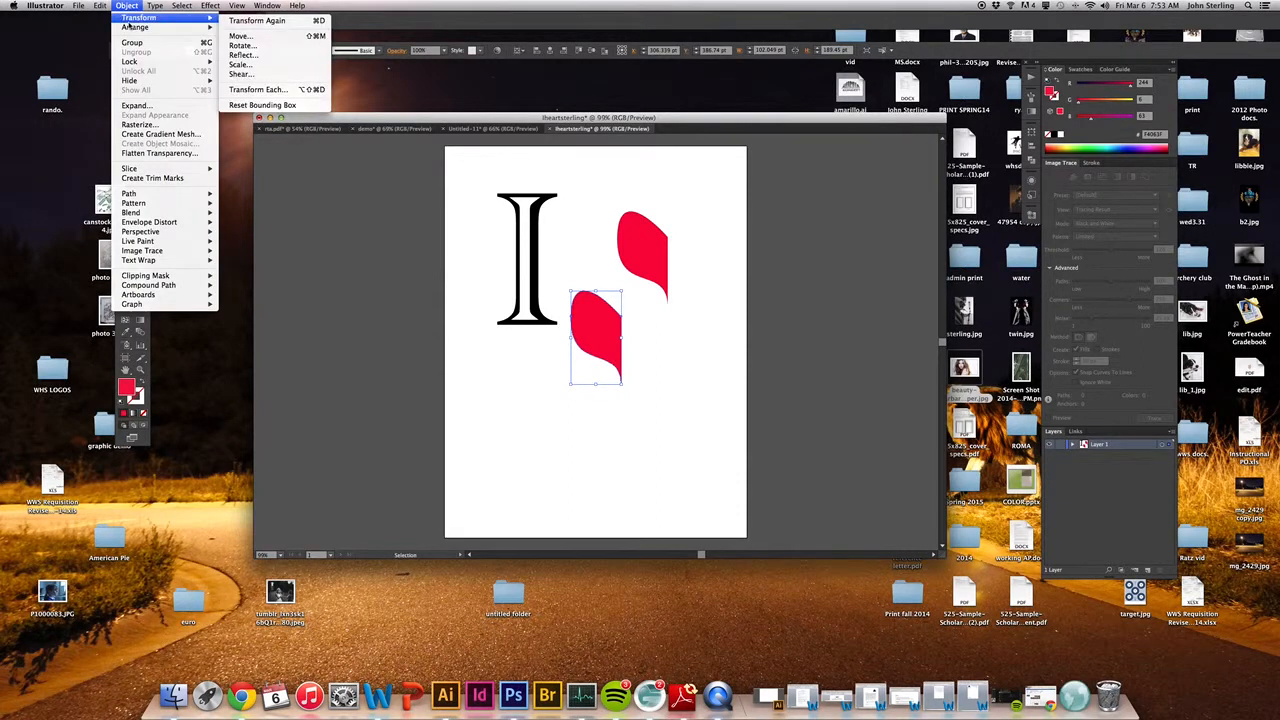
{"action": "left_click", "coordinate": [254, 56]}
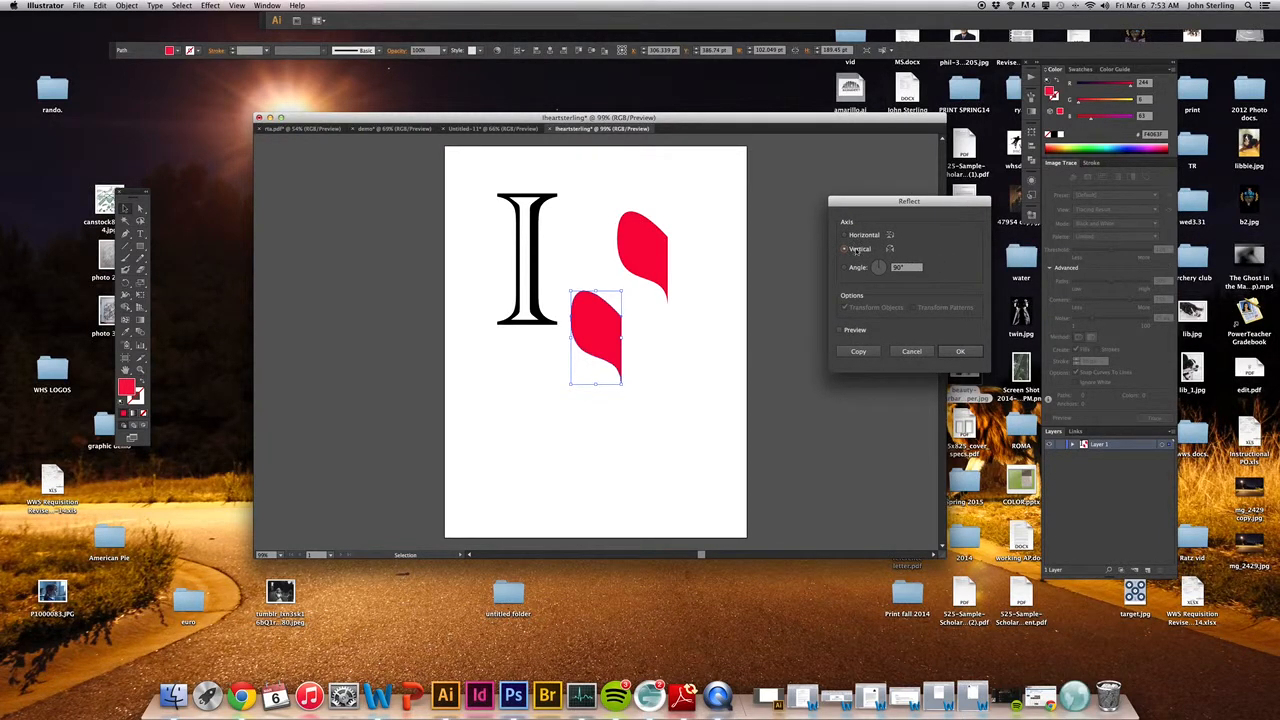
{"action": "left_click", "coordinate": [958, 351]}
{"action": "left_click_drag", "start_coordinate": [600, 326], "coordinate": [697, 244]}
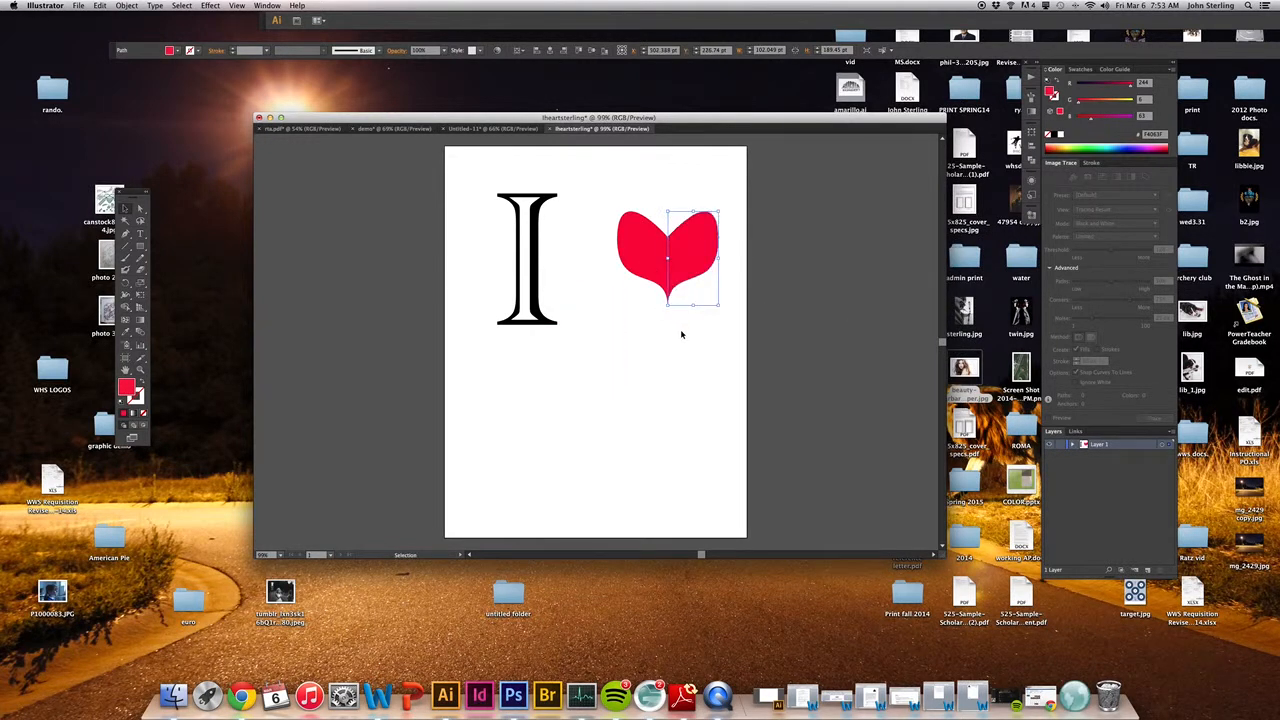
Step: Reshape the left half of the heart by adjusting the direction handles of its outer anchor point
{"action": "left_click", "coordinate": [681, 334]}
{"action": "left_click", "coordinate": [141, 209]}
{"action": "left_click_drag", "start_coordinate": [607, 195], "coordinate": [737, 330]}
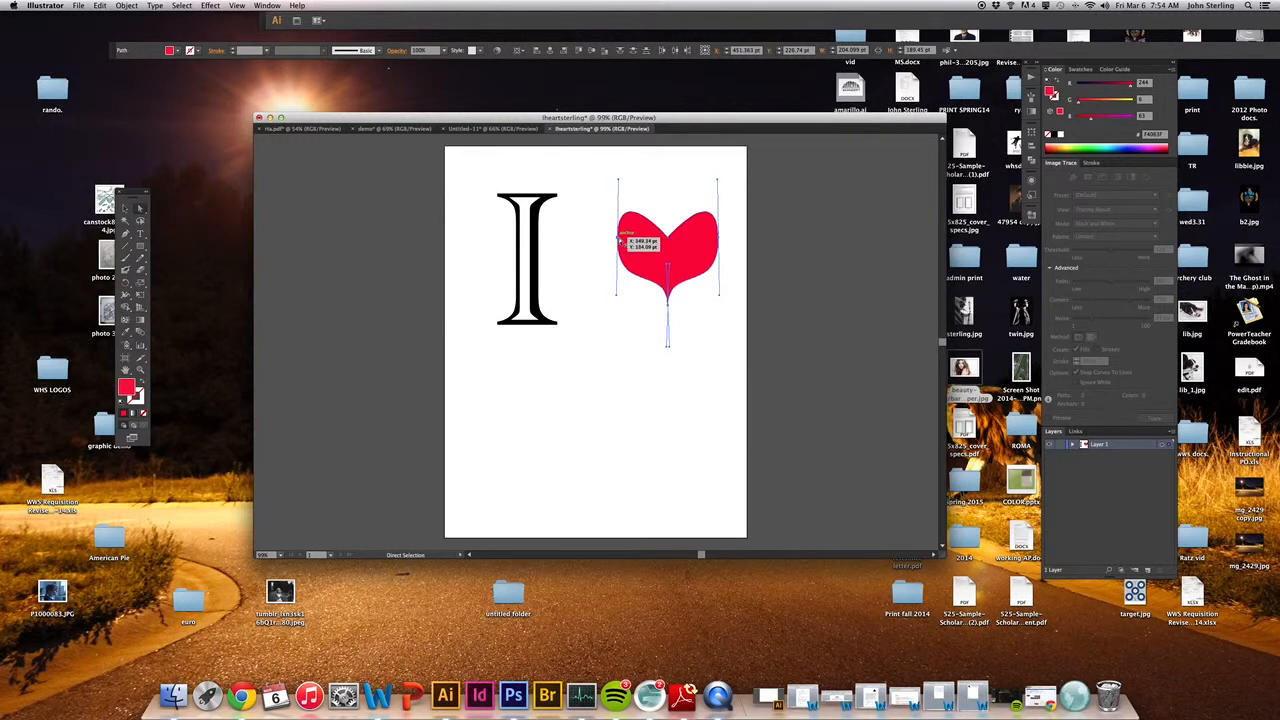
{"action": "mouse_move", "coordinate": [619, 182]}
{"action": "left_mouse_down"}
{"action": "mouse_move", "coordinate": [619, 202]}
{"action": "mouse_move", "coordinate": [632, 185]}
{"action": "left_mouse_up"}
{"action": "left_click_drag", "start_coordinate": [601, 292], "coordinate": [611, 273]}
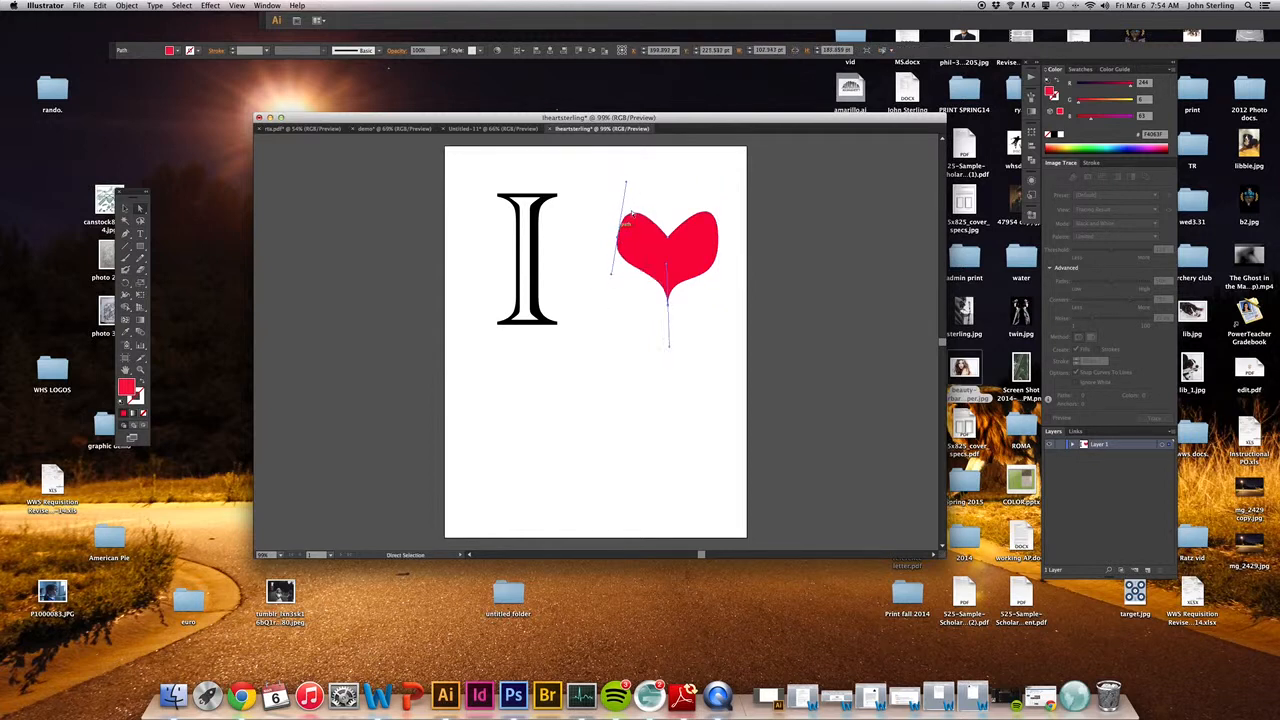
Step: Delete the old mirrored right half of the heart
{"action": "left_click", "coordinate": [715, 251]}
{"action": "left_click", "coordinate": [527, 332]}
{"action": "key", "text": "v"}
{"action": "left_click", "coordinate": [708, 257]}
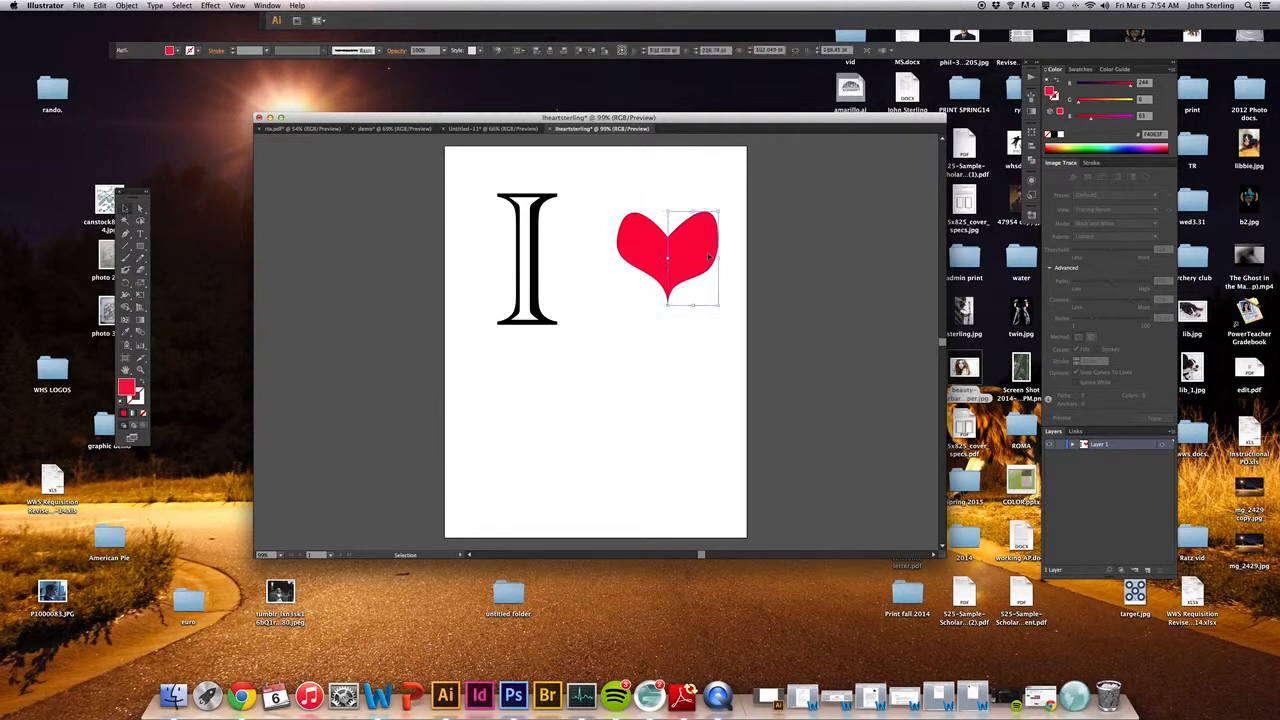
{"action": "key", "text": "Delete"}
Step: Copy the reshaped left half of the heart and paste a duplicate
{"action": "left_click_drag", "start_coordinate": [590, 194], "coordinate": [700, 340]}
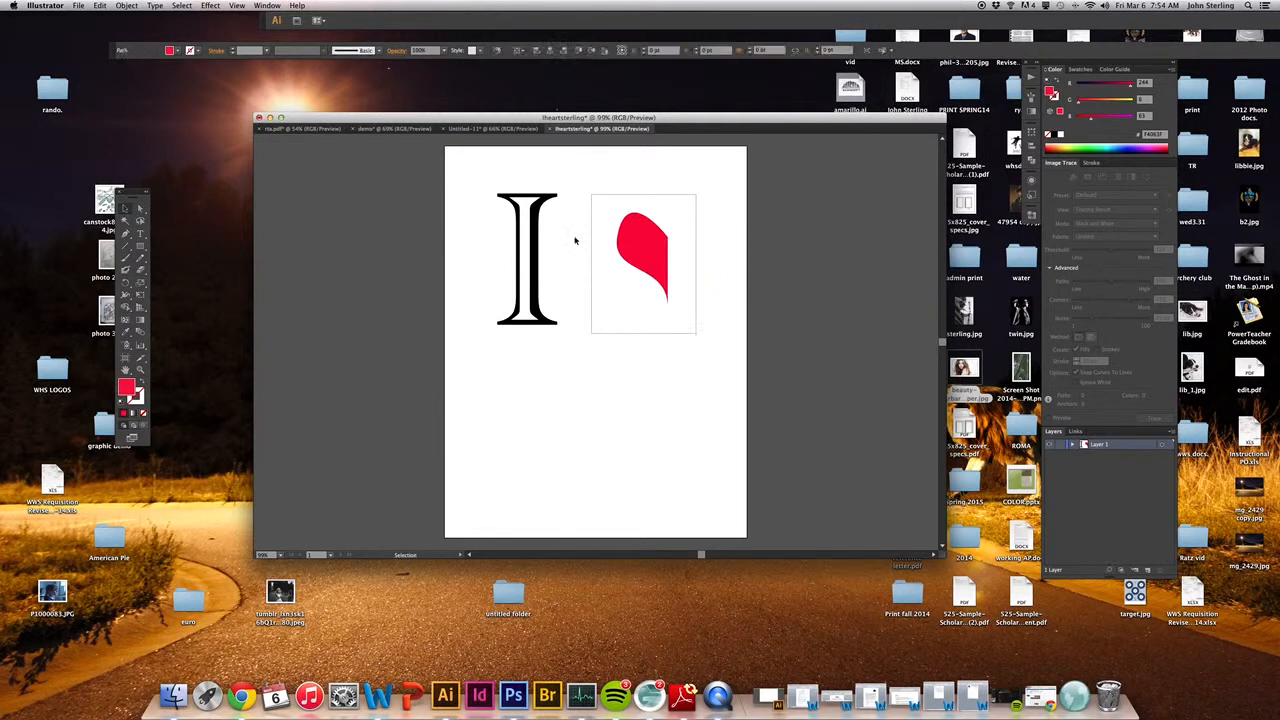
{"action": "left_click", "coordinate": [100, 6]}
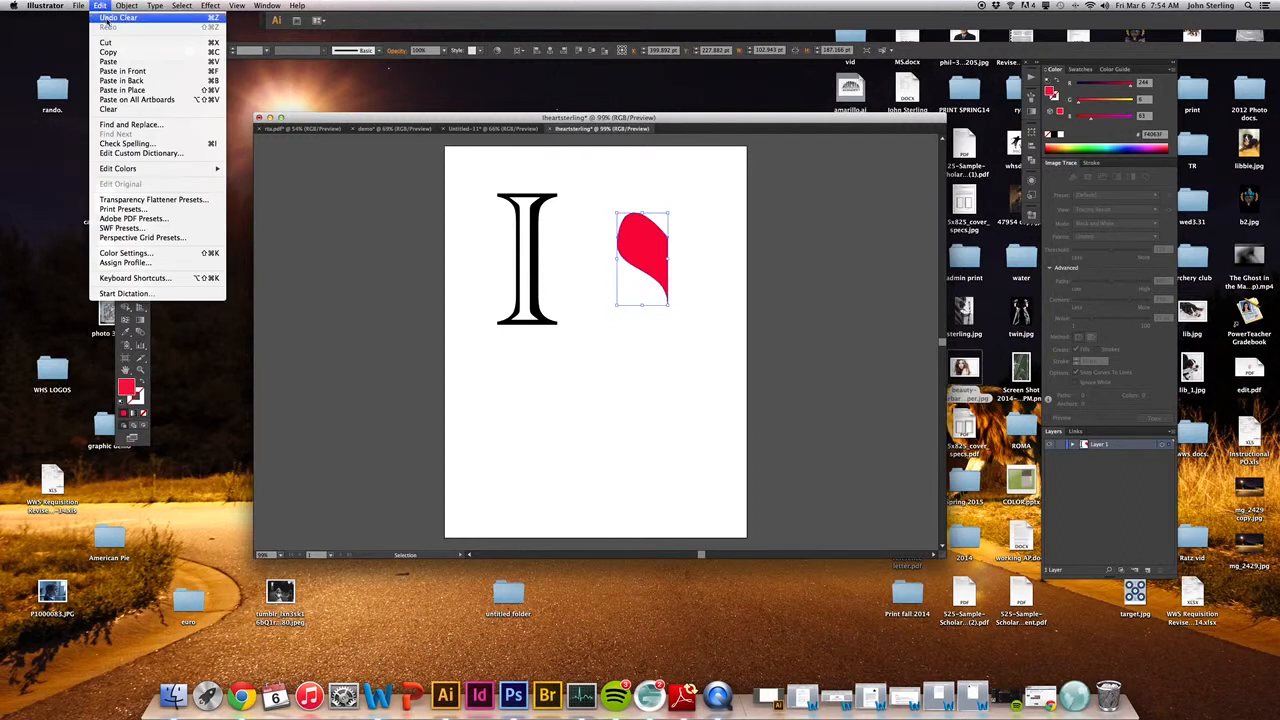
{"action": "left_click", "coordinate": [108, 52]}
{"action": "left_click", "coordinate": [100, 6]}
{"action": "left_click", "coordinate": [120, 61]}
Step: Reflect the pasted duplicate across the vertical axis and move it against the left half to rebuild the heart
{"action": "left_click", "coordinate": [126, 6]}
{"action": "mouse_move", "coordinate": [160, 28]}
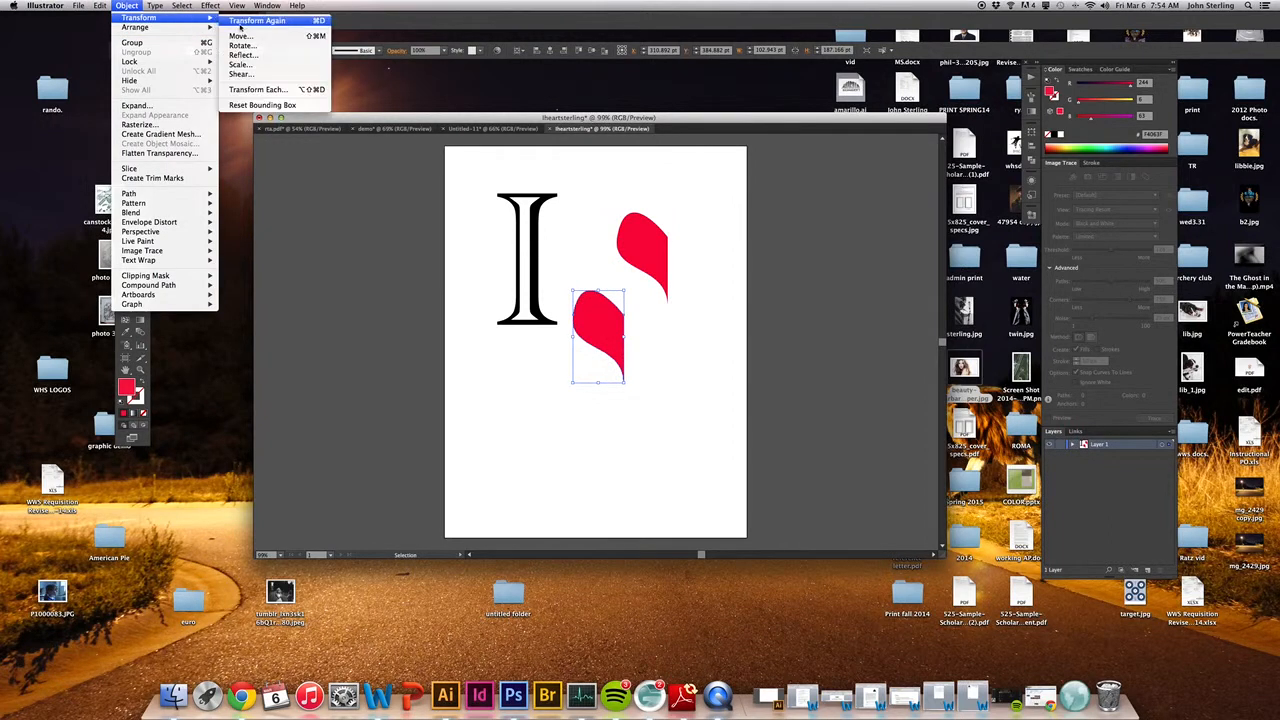
{"action": "left_click", "coordinate": [242, 56]}
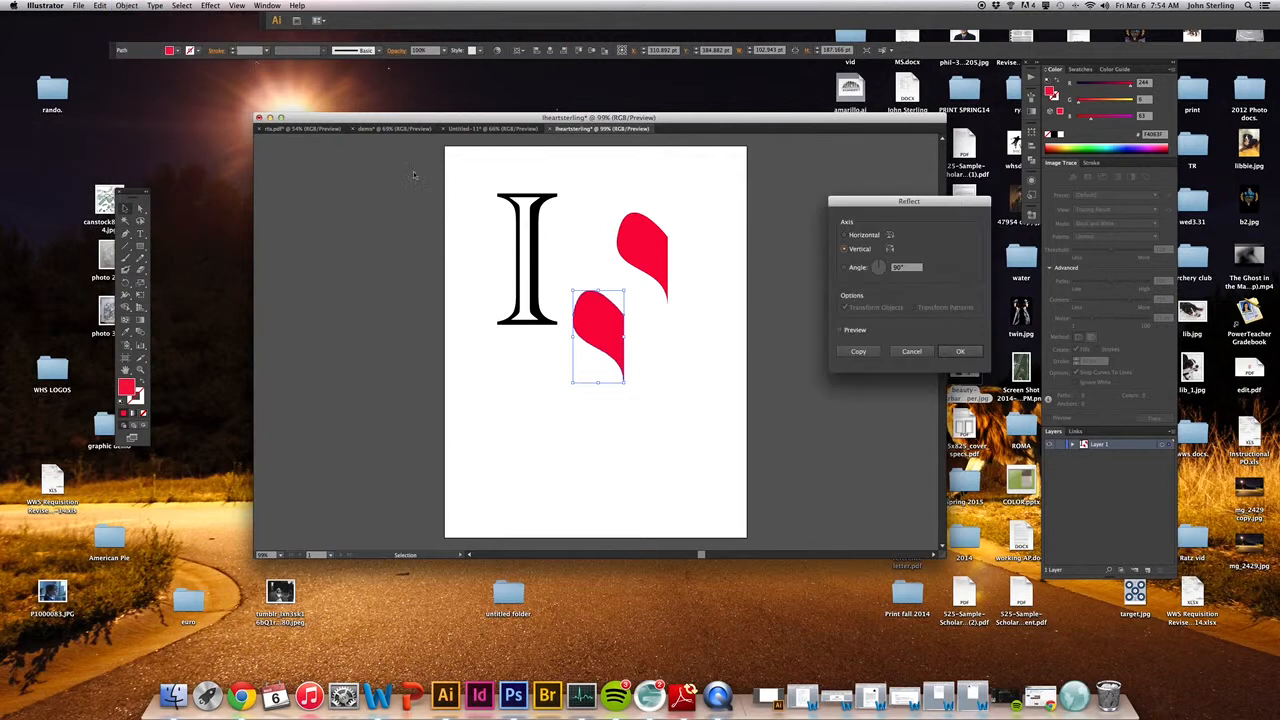
{"action": "left_click", "coordinate": [960, 351]}
{"action": "left_click_drag", "start_coordinate": [603, 315], "coordinate": [693, 249]}
{"action": "left_click", "coordinate": [684, 350]}
{"action": "left_click_drag", "start_coordinate": [588, 192], "coordinate": [590, 295]}
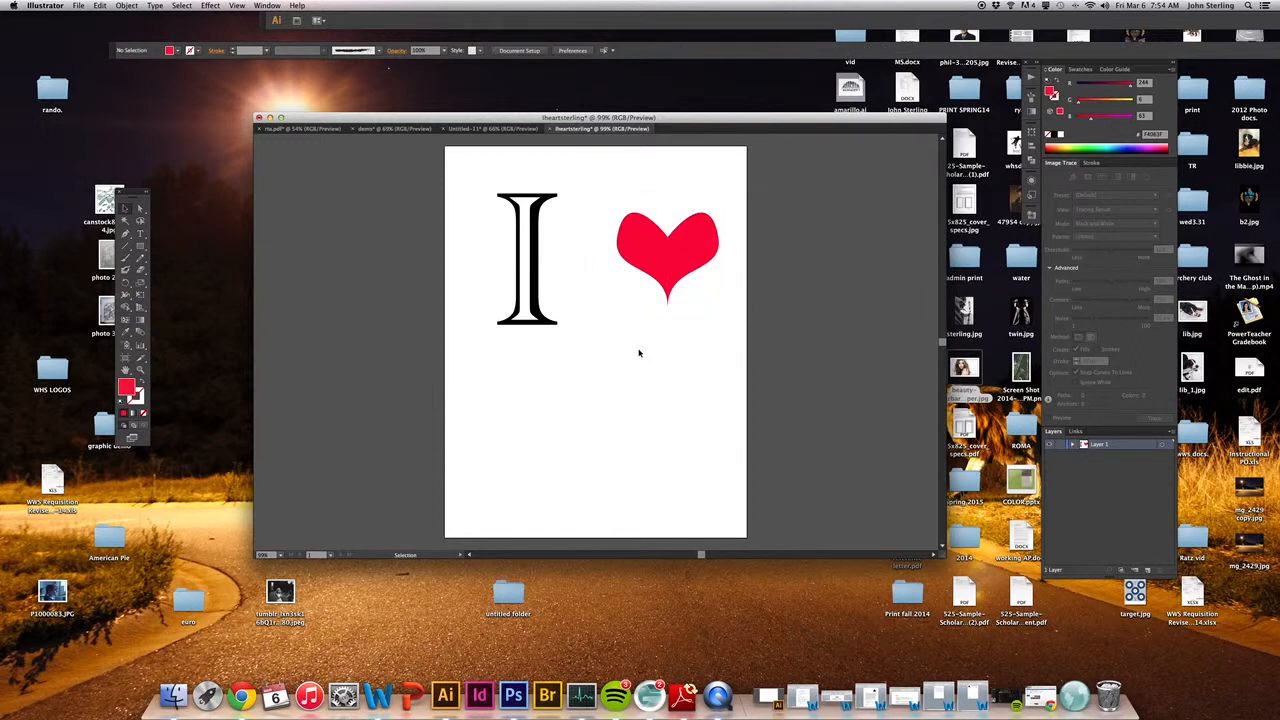
Step: Move the document window clear of the desktop files and place the dog photo lib_1.jpg from the desktop onto the artboard
{"action": "left_click_drag", "start_coordinate": [454, 117], "coordinate": [335, 78]}
{"action": "left_click", "coordinate": [825, 640]}
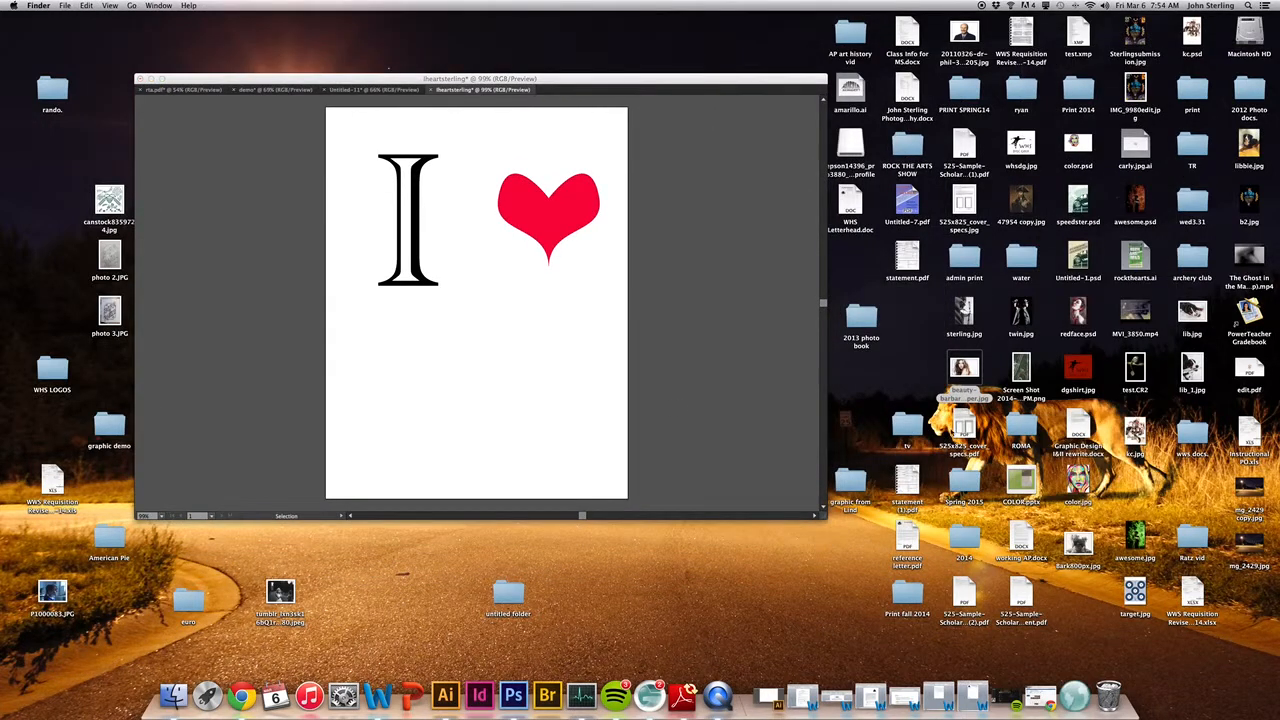
{"action": "left_click", "coordinate": [943, 370]}
{"action": "left_click", "coordinate": [1190, 368]}
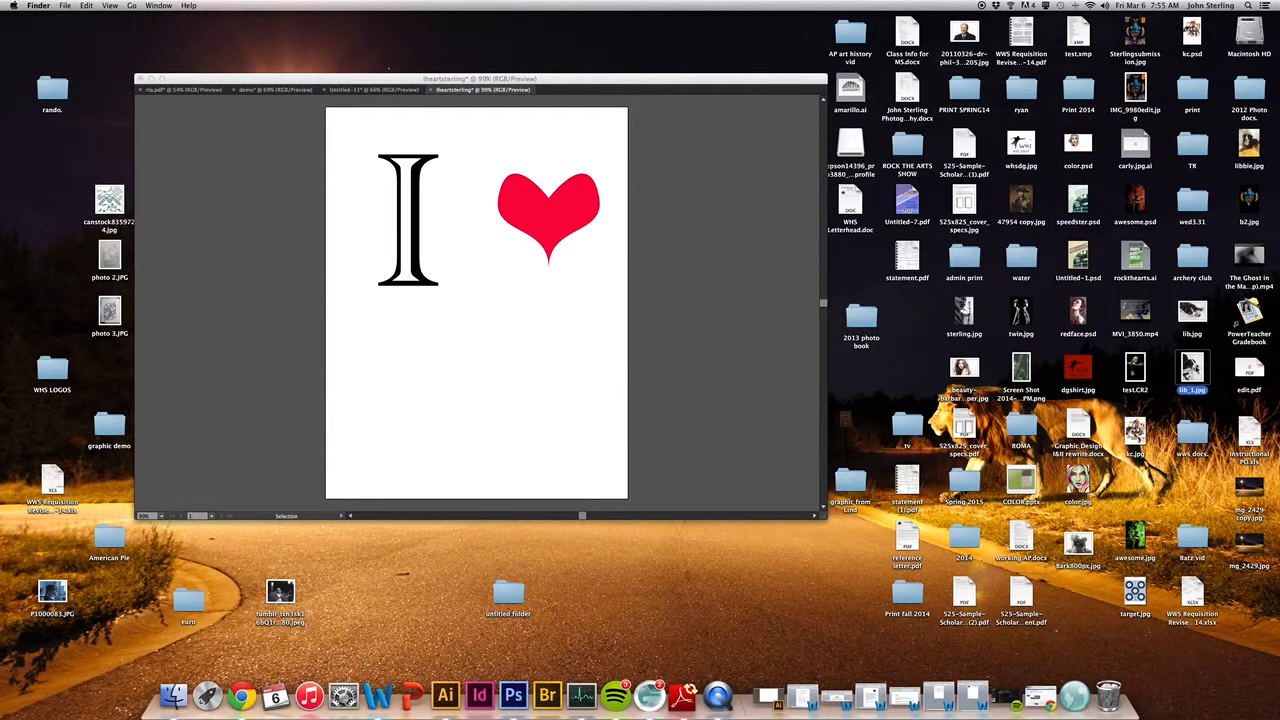
{"action": "left_click_drag", "start_coordinate": [1194, 366], "coordinate": [513, 363]}
{"action": "left_click_drag", "start_coordinate": [520, 368], "coordinate": [520, 366]}
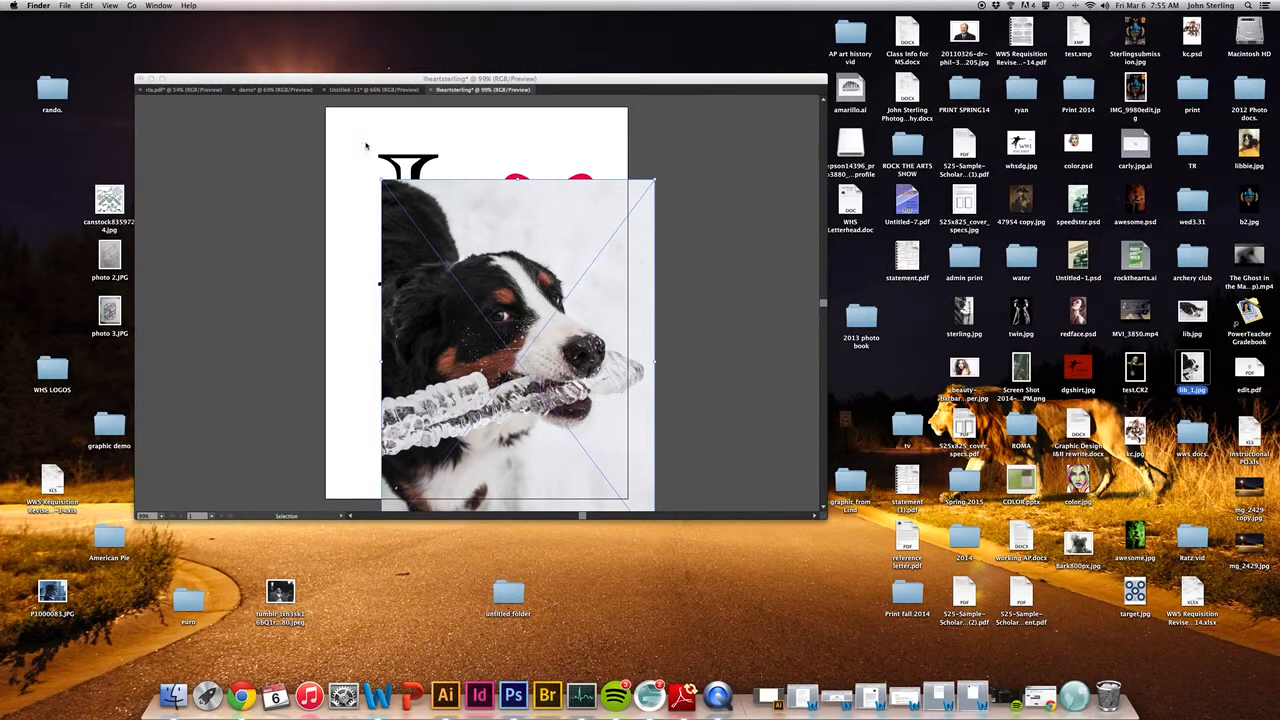
{"action": "left_click", "coordinate": [306, 77]}
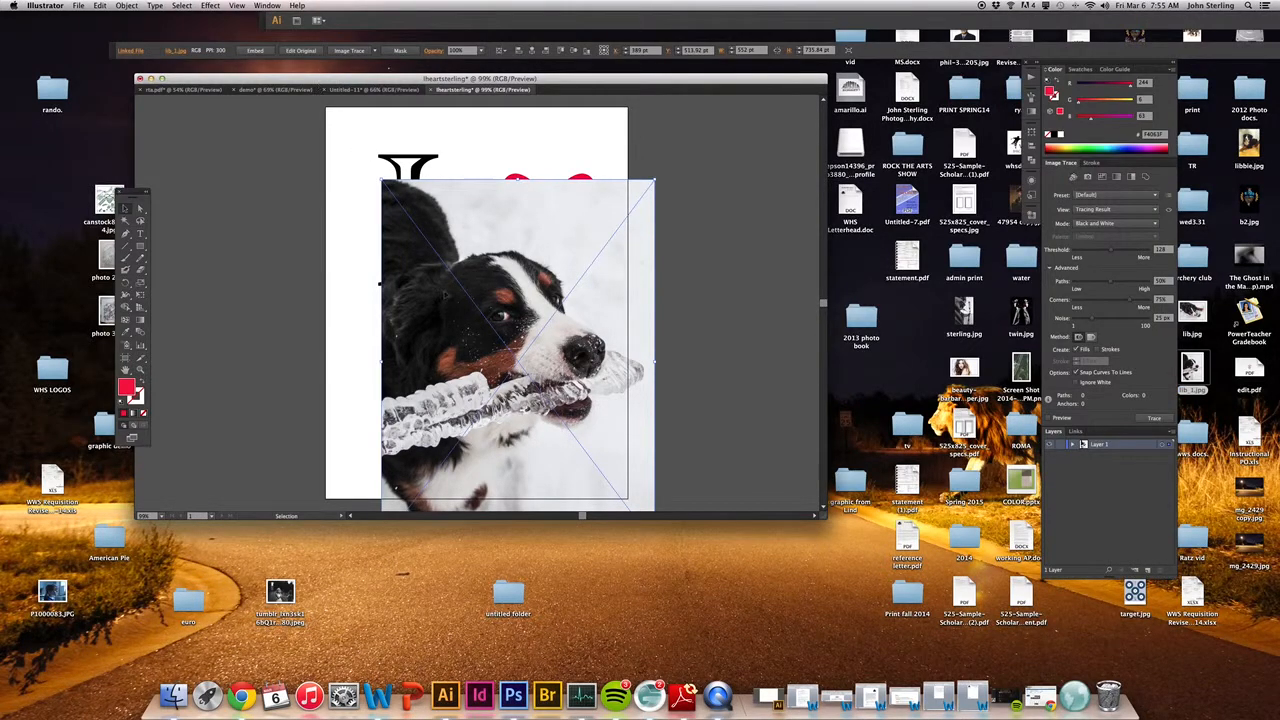
Step: Scale the dog photo to about 301 × 401 pt below the heart, and convert it to a black-and-white Image Trace
{"action": "left_click_drag", "start_coordinate": [381, 179], "coordinate": [505, 345]}
{"action": "left_click_drag", "start_coordinate": [564, 380], "coordinate": [489, 317]}
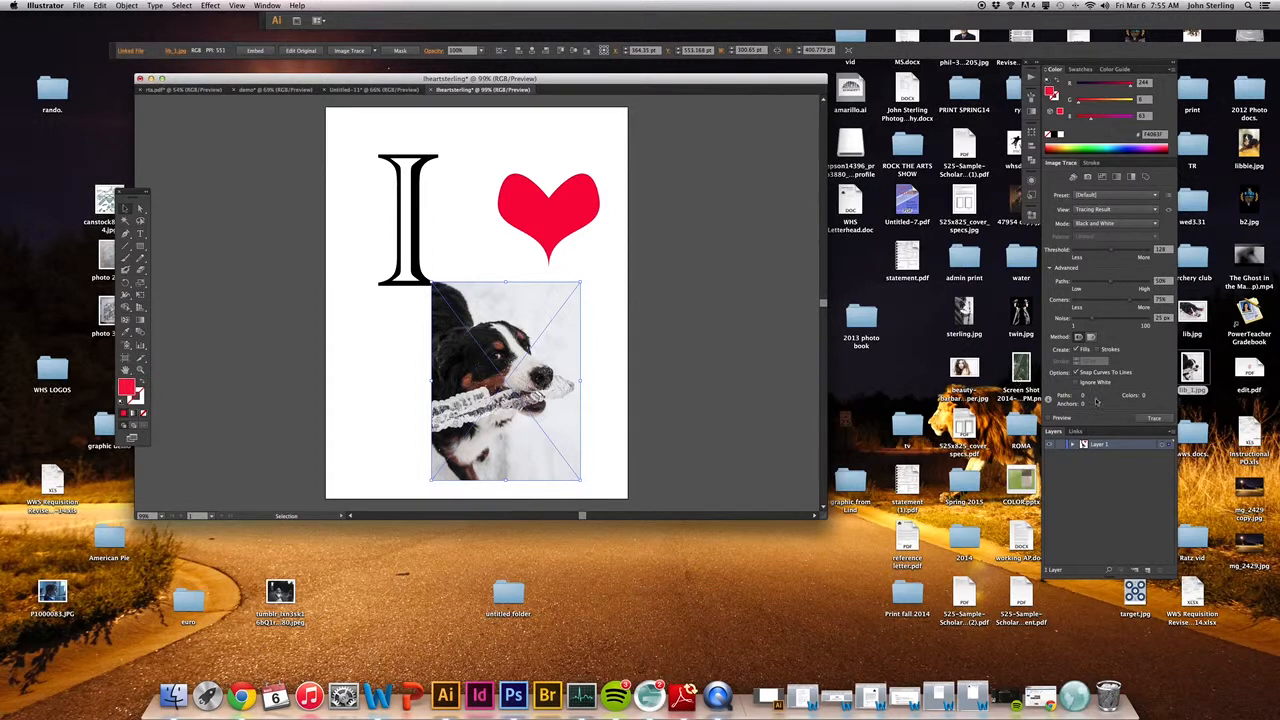
{"action": "left_click", "coordinate": [358, 51]}
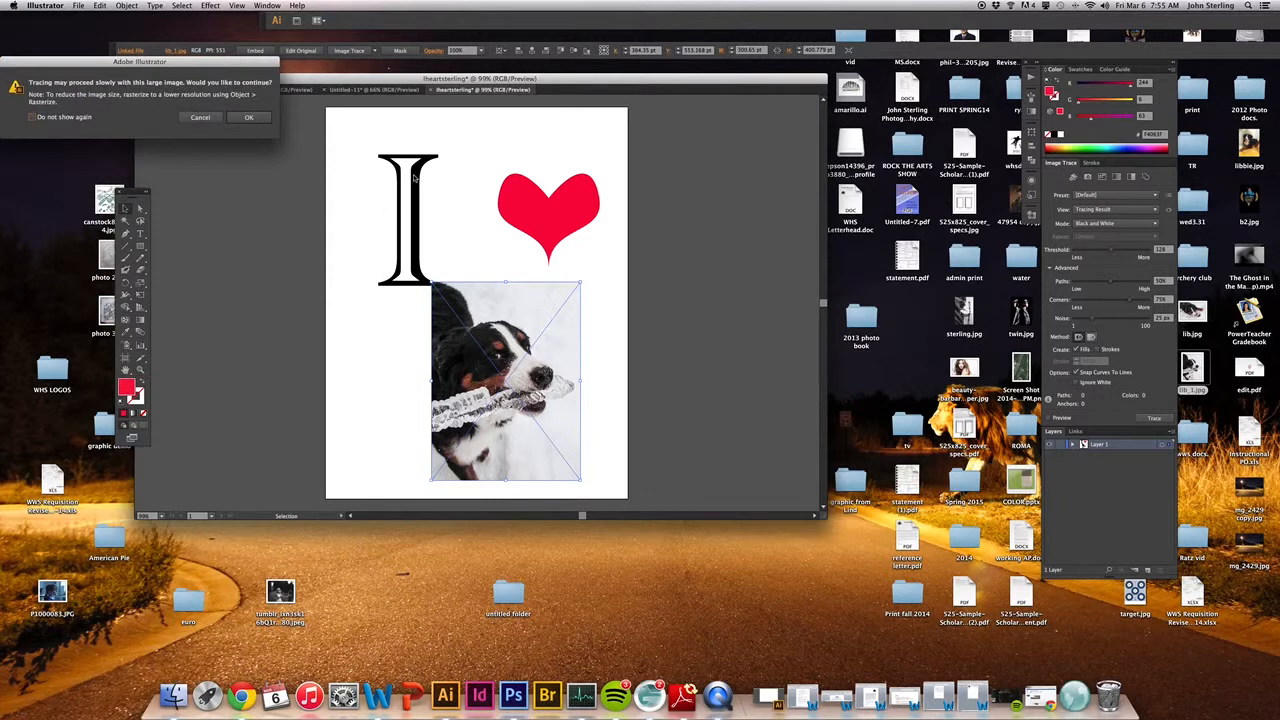
{"action": "left_click", "coordinate": [249, 117]}
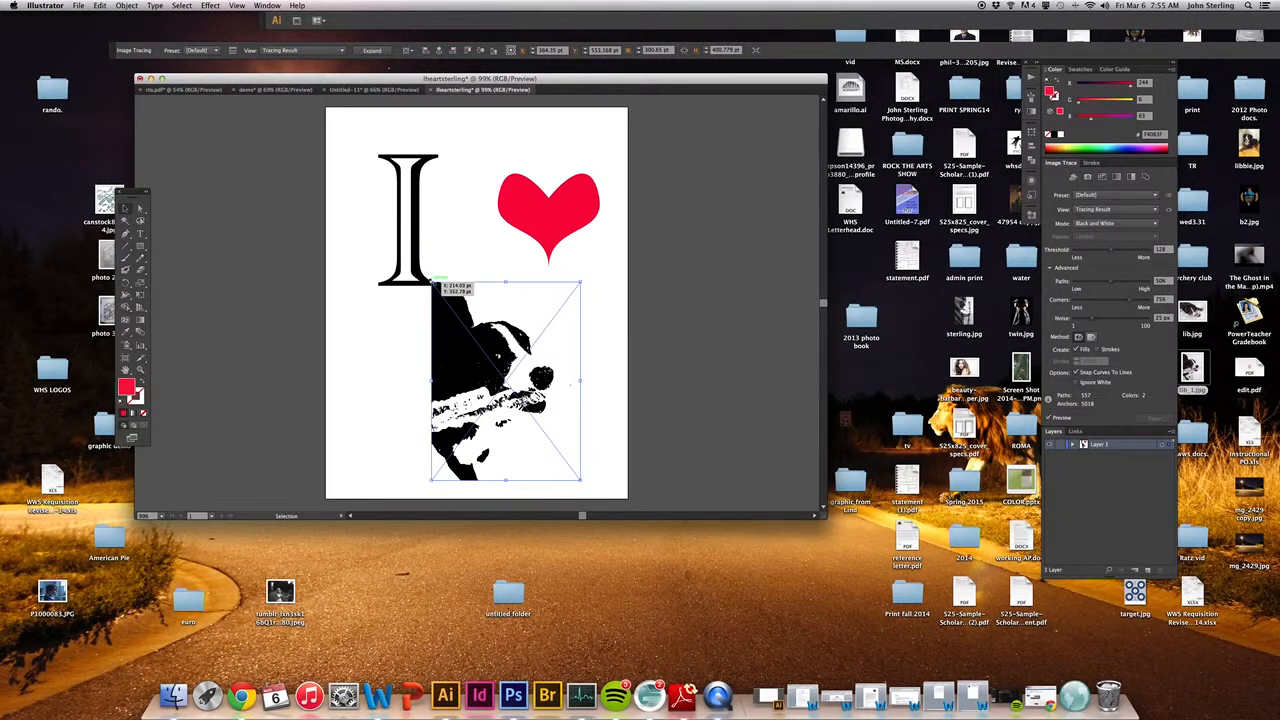
Step: Scale the traced dog to about 229 × 305 pt and centre it below the letter I and the heart
{"action": "left_click_drag", "start_coordinate": [431, 283], "coordinate": [467, 329]}
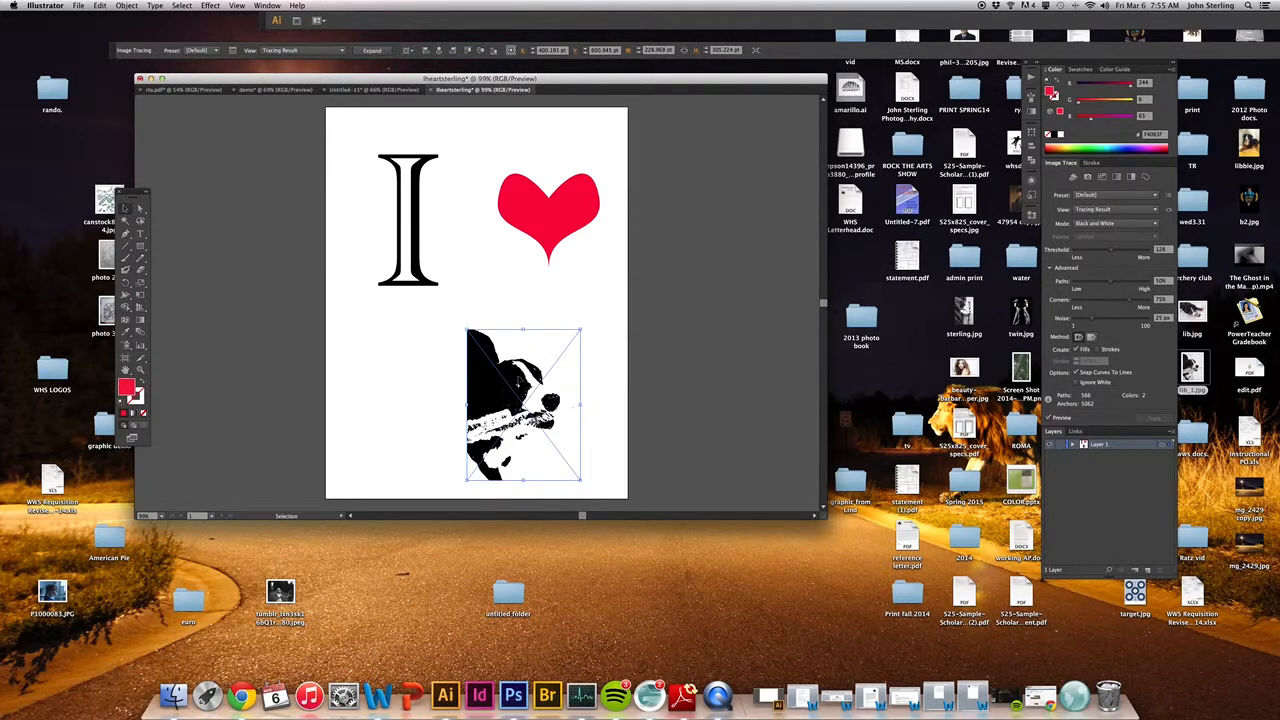
{"action": "left_click_drag", "start_coordinate": [518, 377], "coordinate": [472, 367]}
{"action": "left_click", "coordinate": [579, 350]}
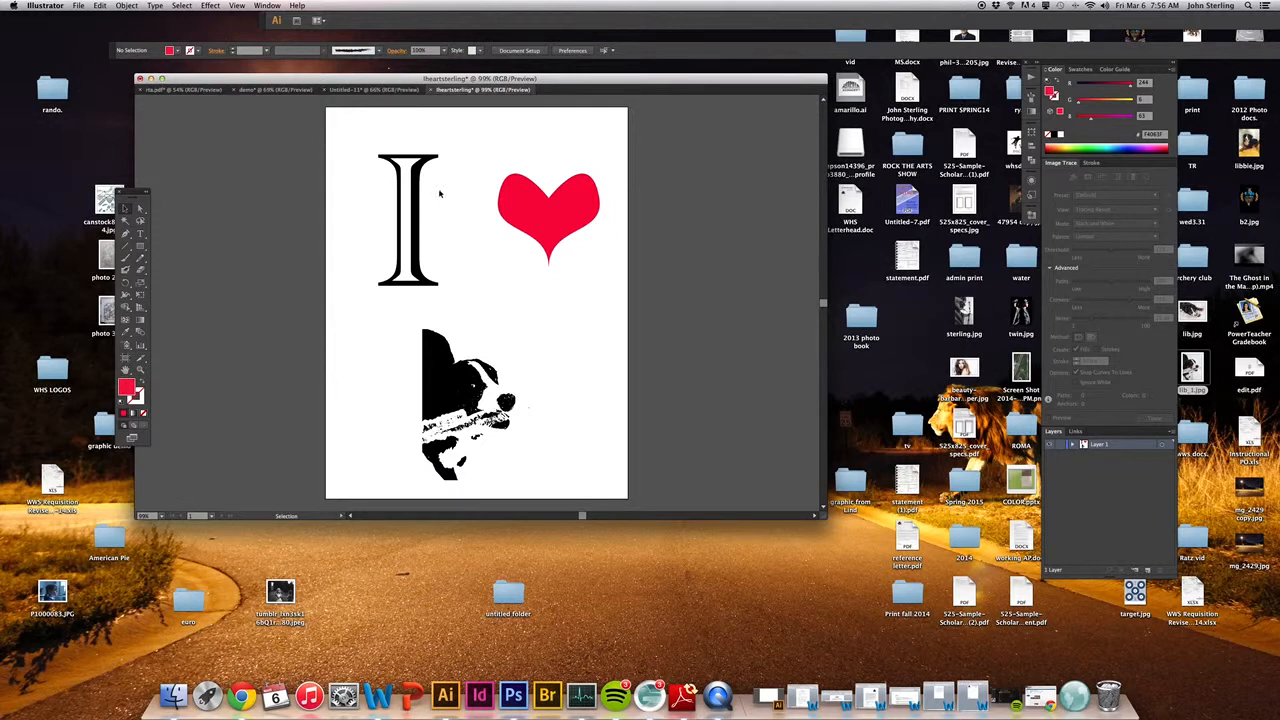
Step: Export the artwork with Save for Web as a JPEG to the Desktop, keeping the suggested file name
{"action": "left_click", "coordinate": [77, 6]}
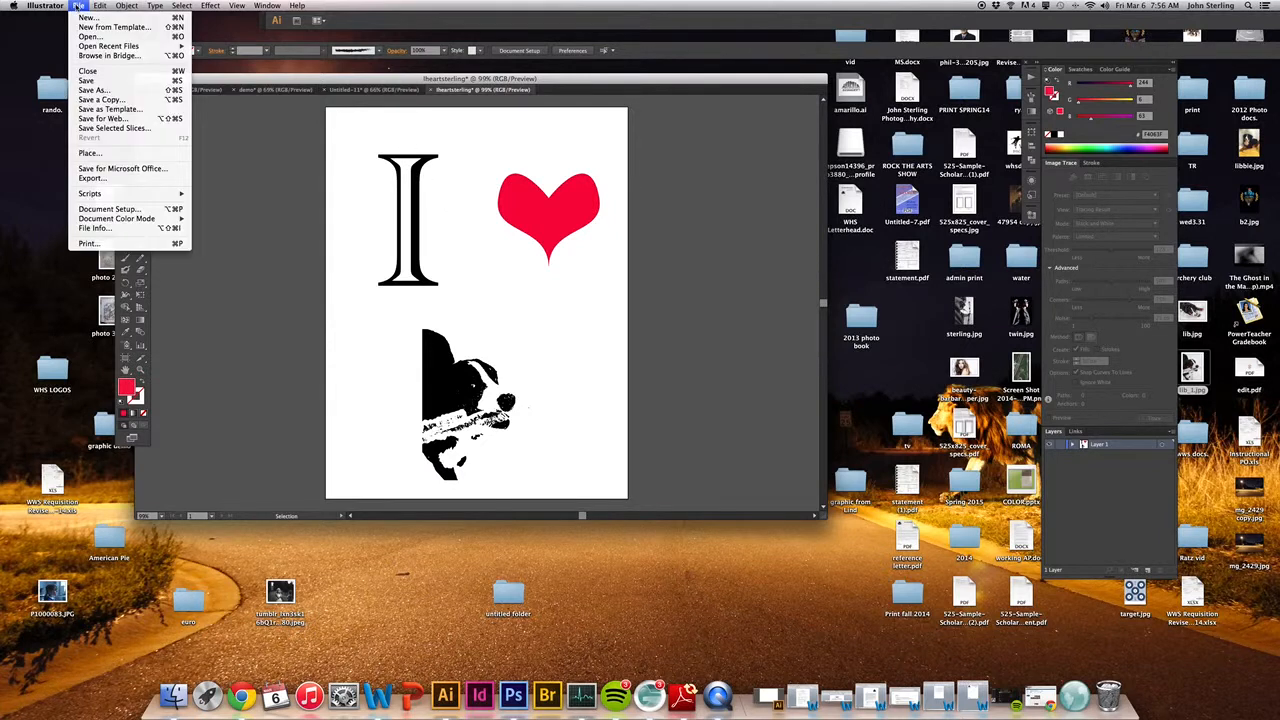
{"action": "left_click", "coordinate": [122, 120]}
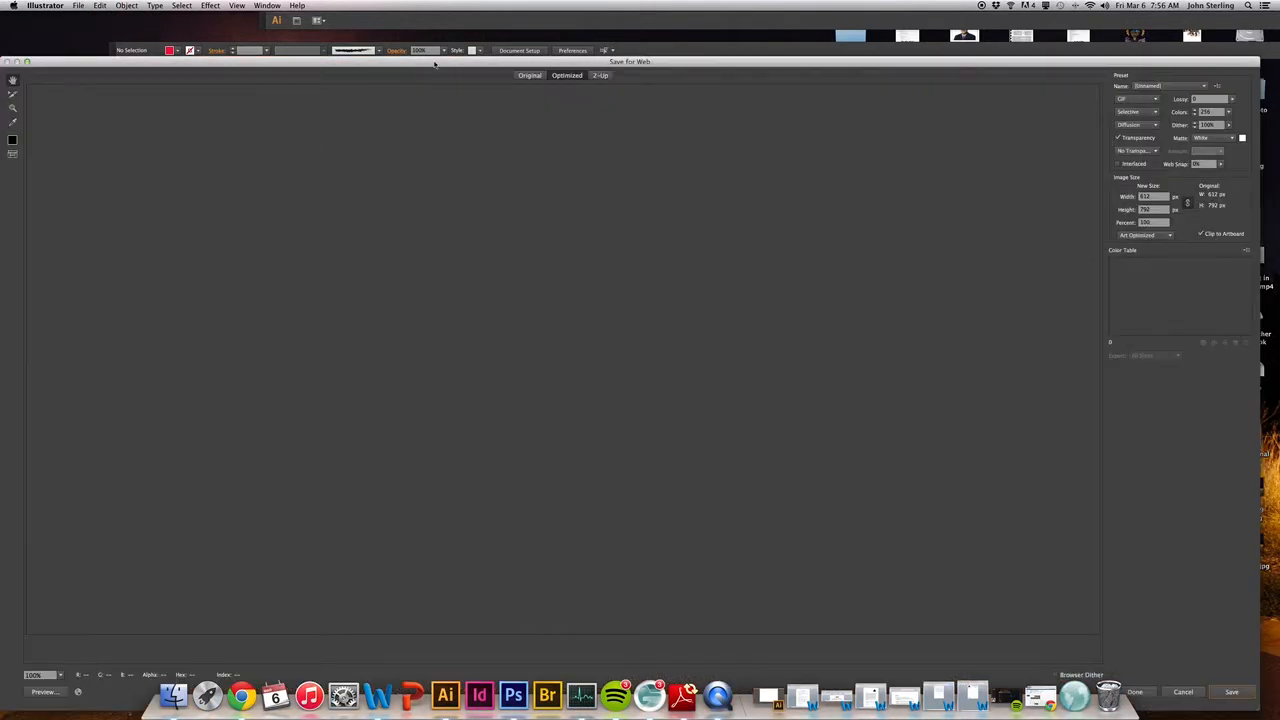
{"action": "left_click_drag", "start_coordinate": [753, 67], "coordinate": [755, 37]}
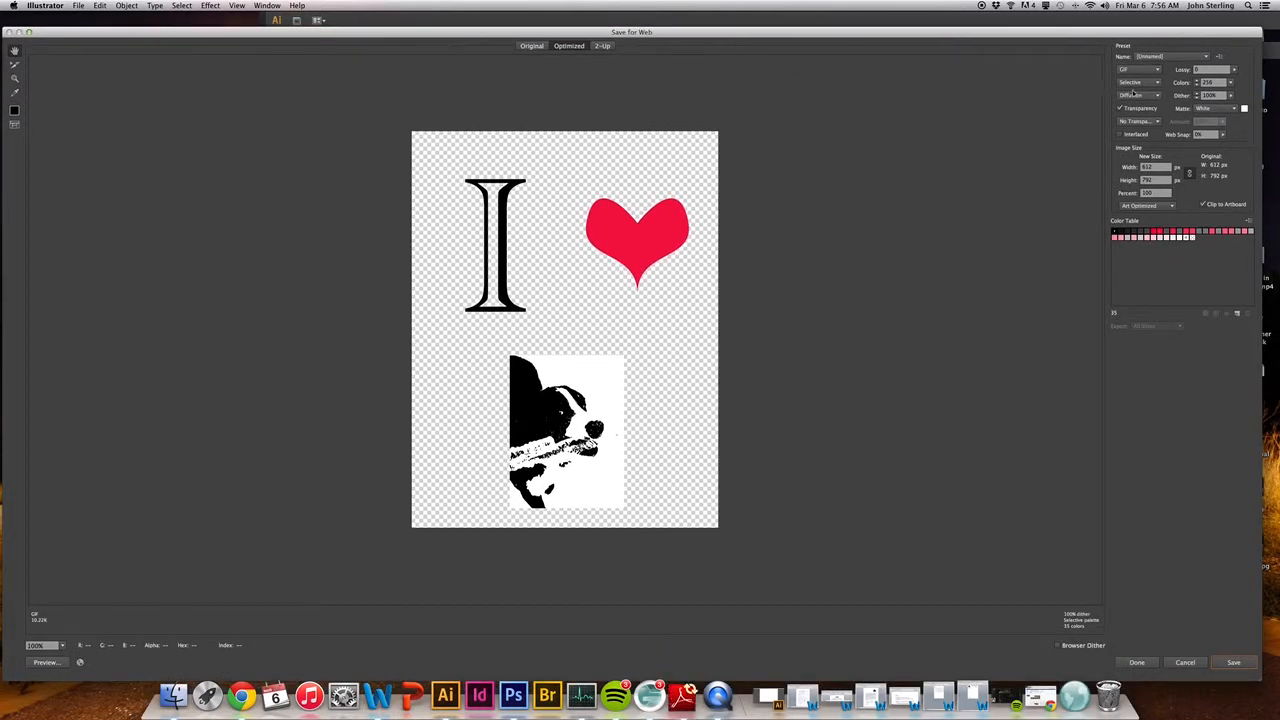
{"action": "left_click", "coordinate": [1158, 70]}
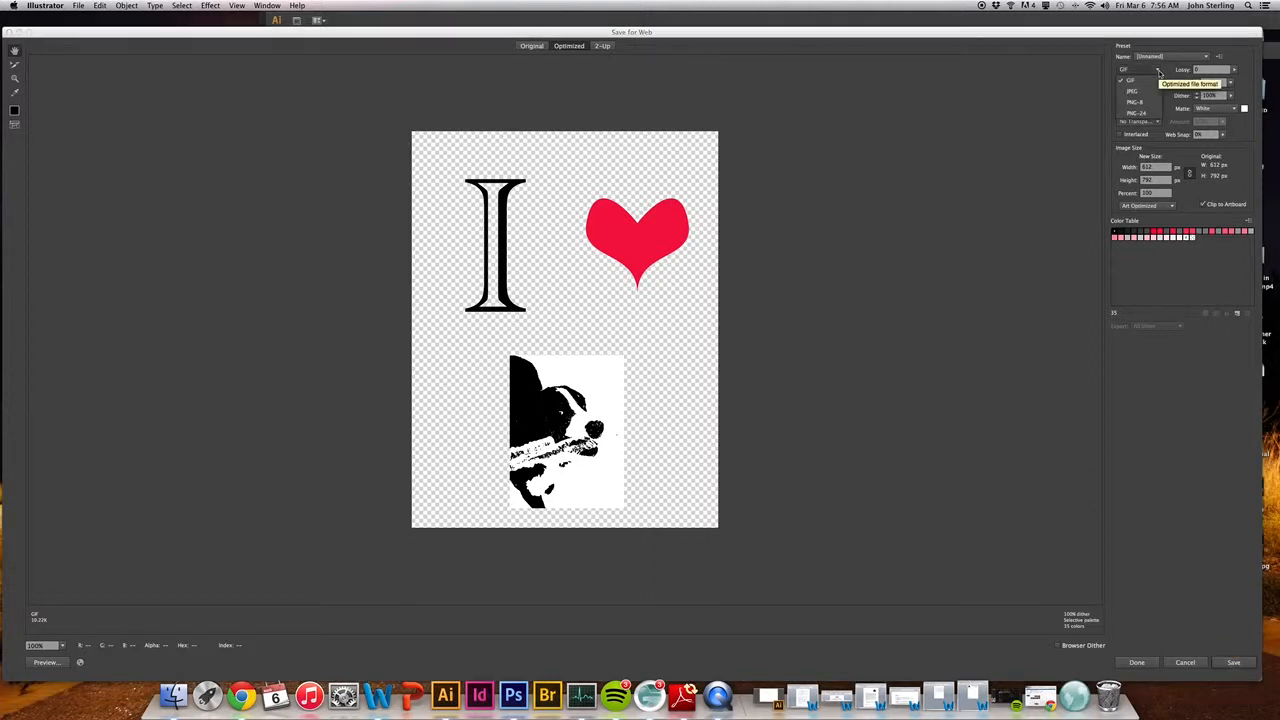
{"action": "left_click", "coordinate": [1129, 91]}
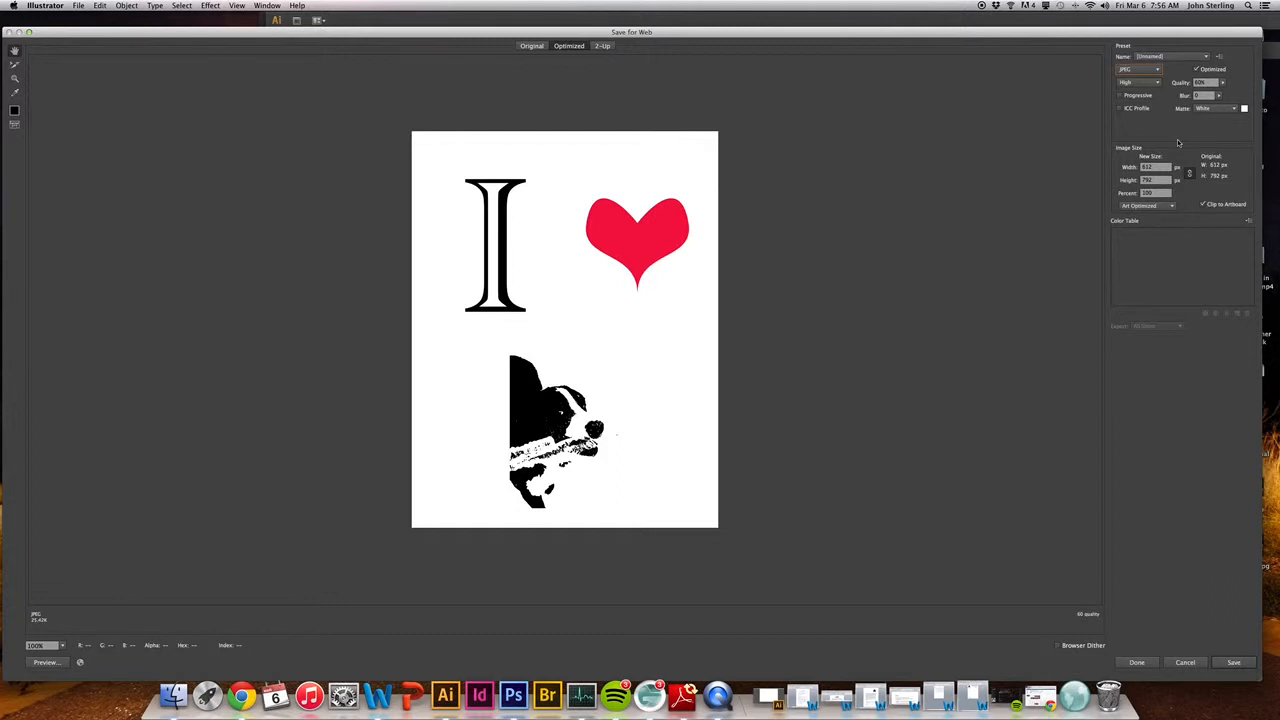
{"action": "left_click", "coordinate": [1220, 664]}
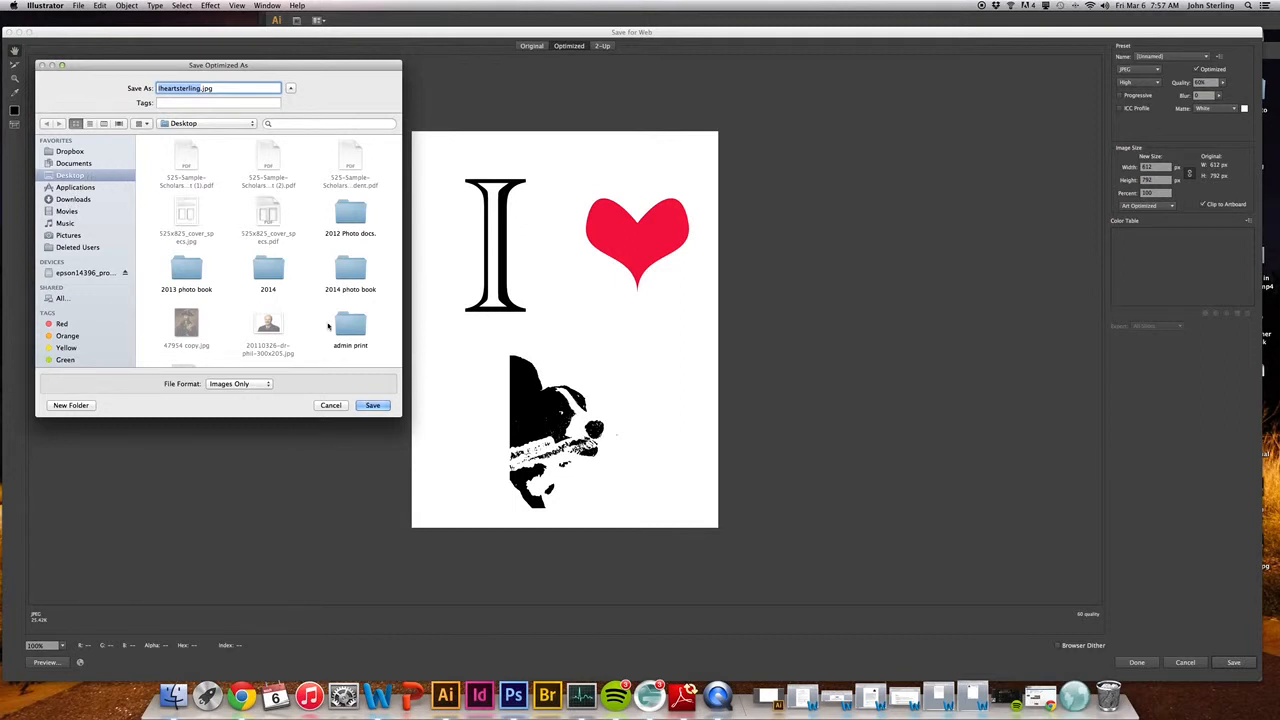
{"action": "left_click", "coordinate": [372, 405]}
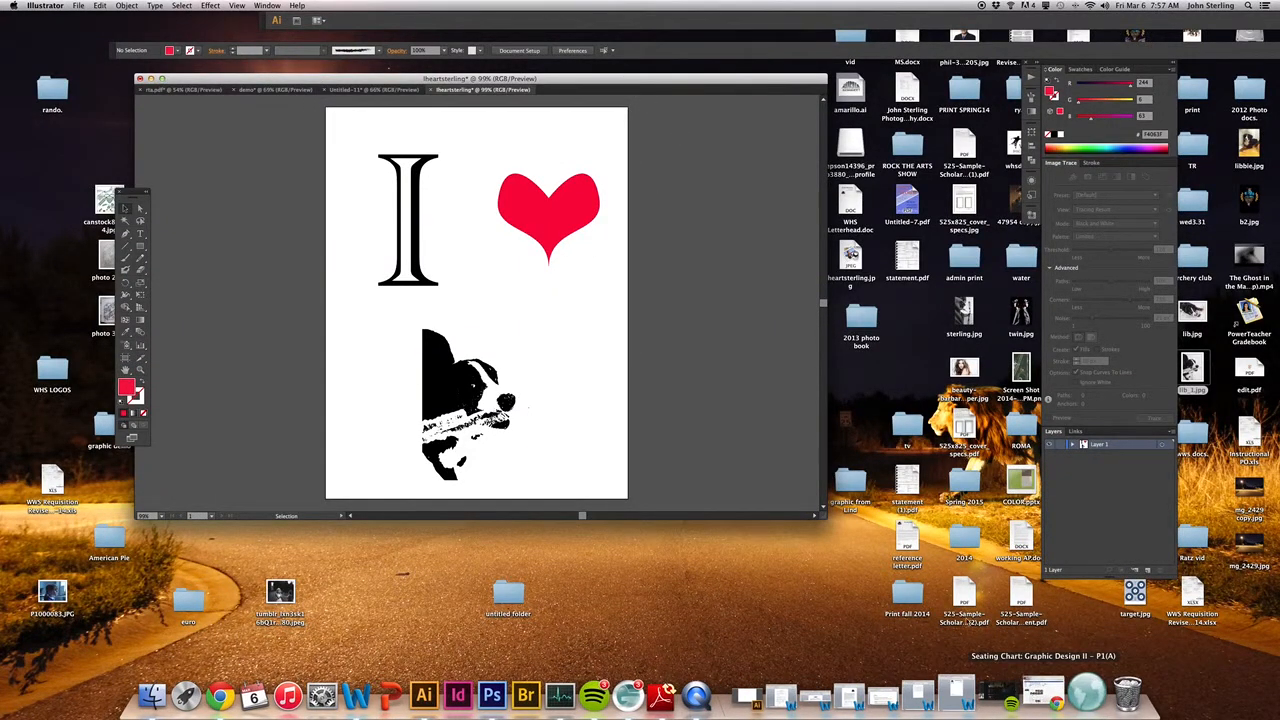
Step: Switch to Chrome, load the bookmarked Flickr page, and minimize the browser window
{"action": "left_click", "coordinate": [1042, 697]}
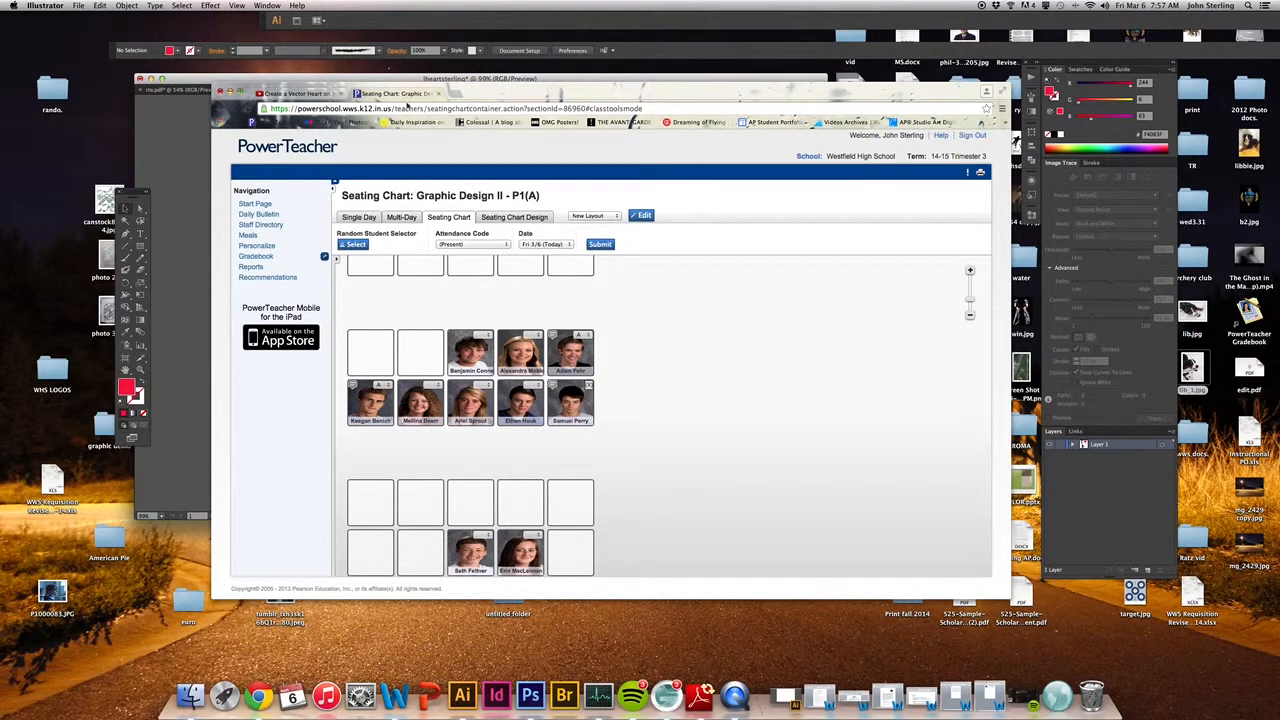
{"action": "left_click", "coordinate": [323, 123]}
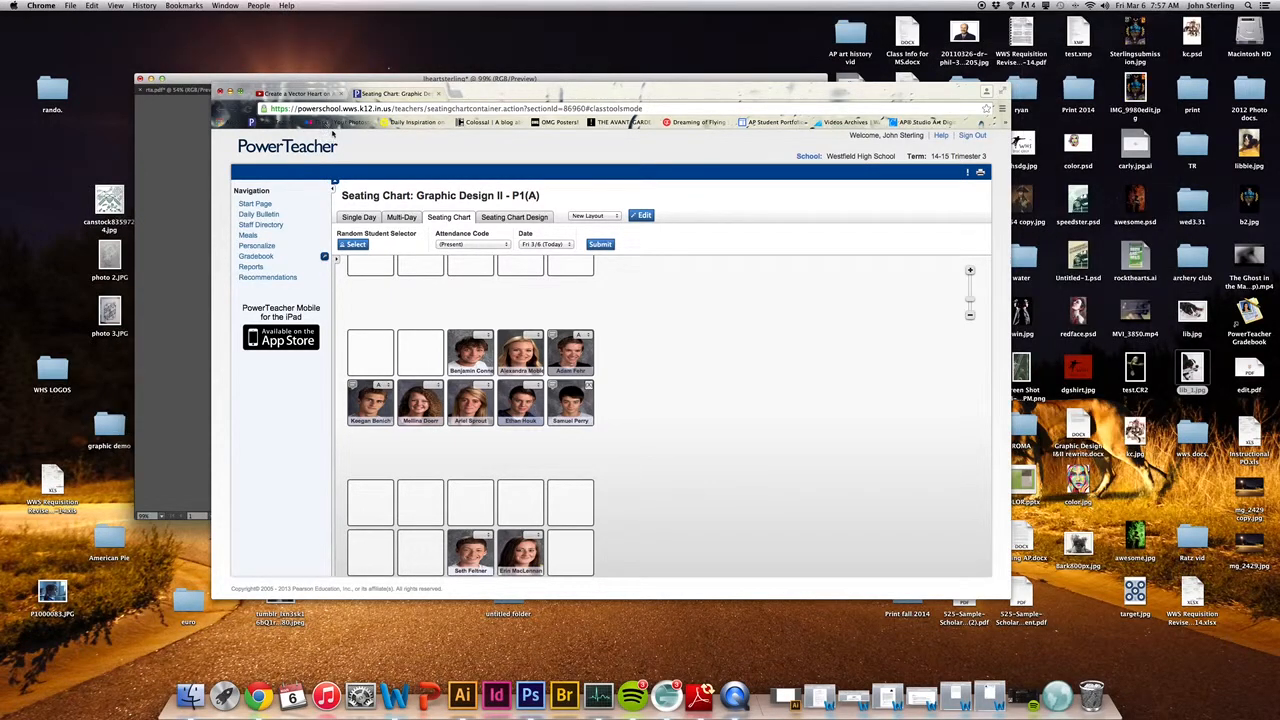
{"action": "left_click_drag", "start_coordinate": [474, 96], "coordinate": [481, 96]}
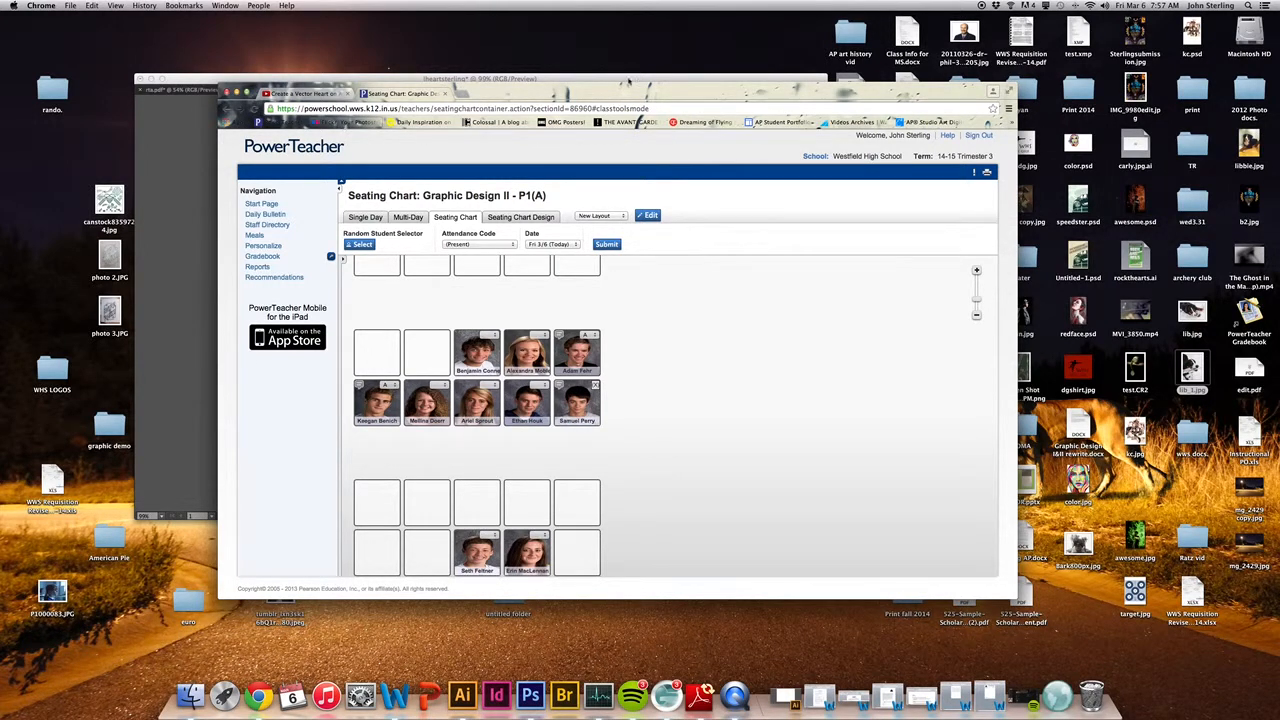
{"action": "left_click", "coordinate": [345, 122]}
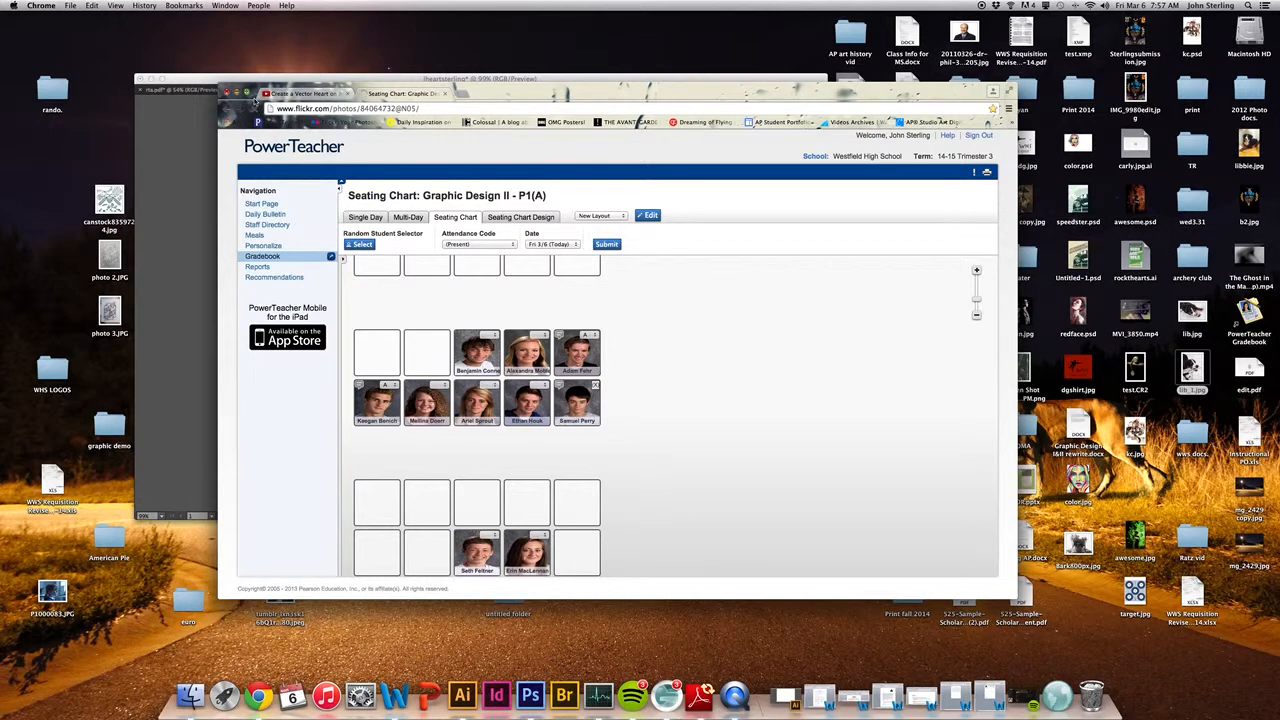
{"action": "left_click", "coordinate": [237, 92]}
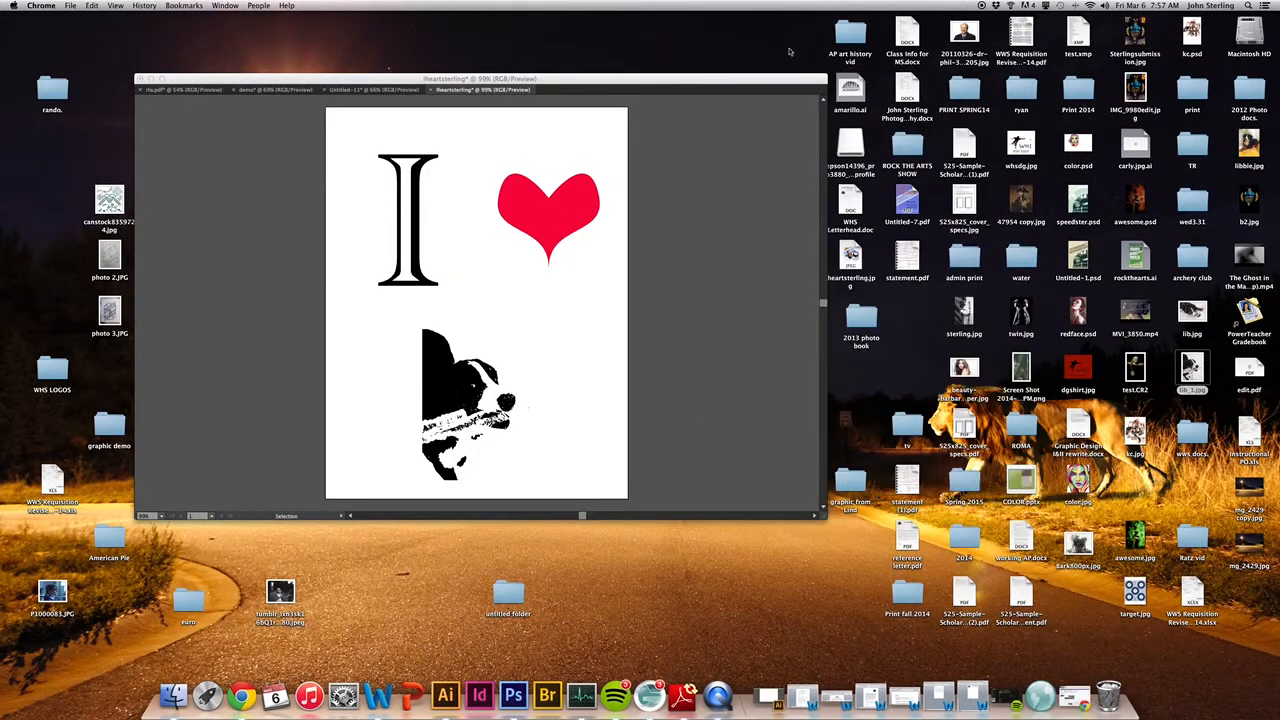